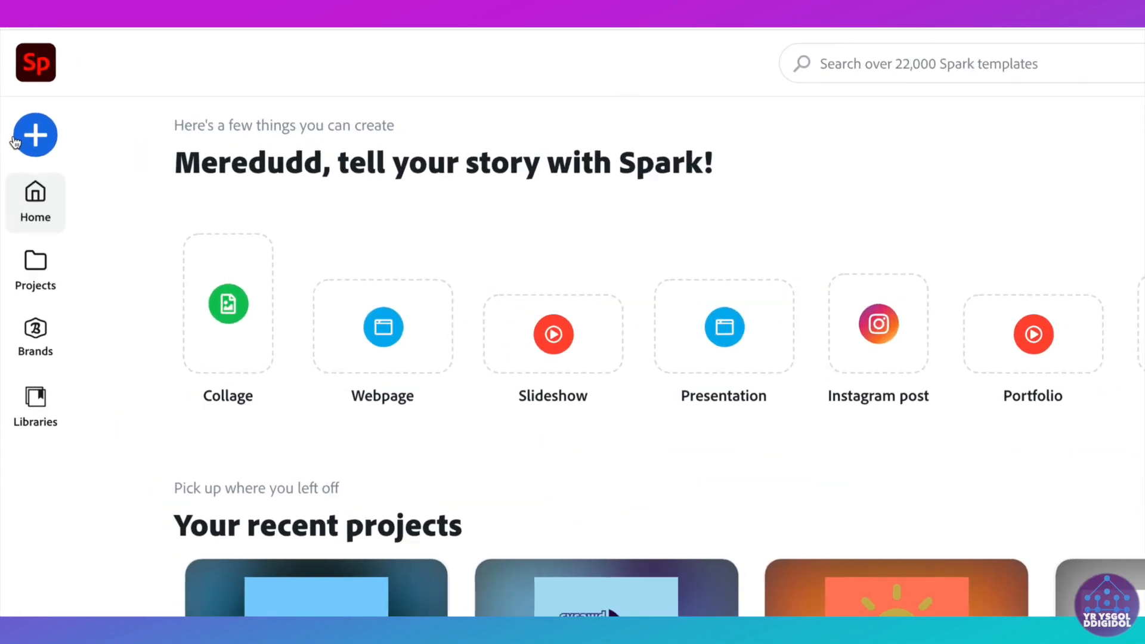
# Step: Create a new video project titled "Y Gerddorfa Glasurol" and start it from scratch without a story template
pyautogui.click(46, 143)
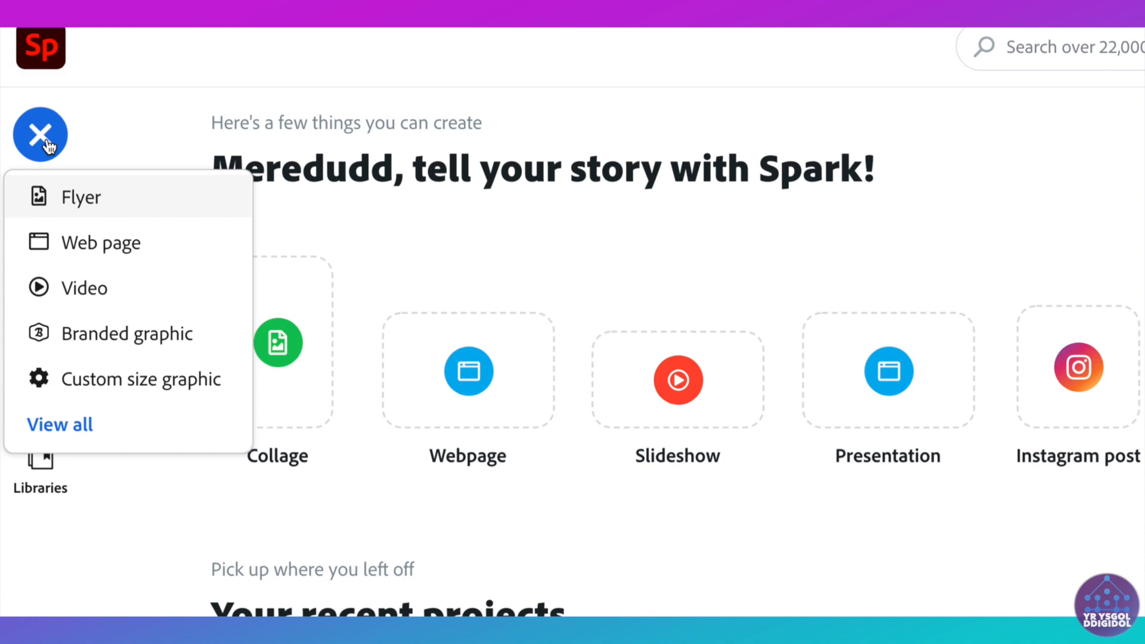
pyautogui.click(111, 286)
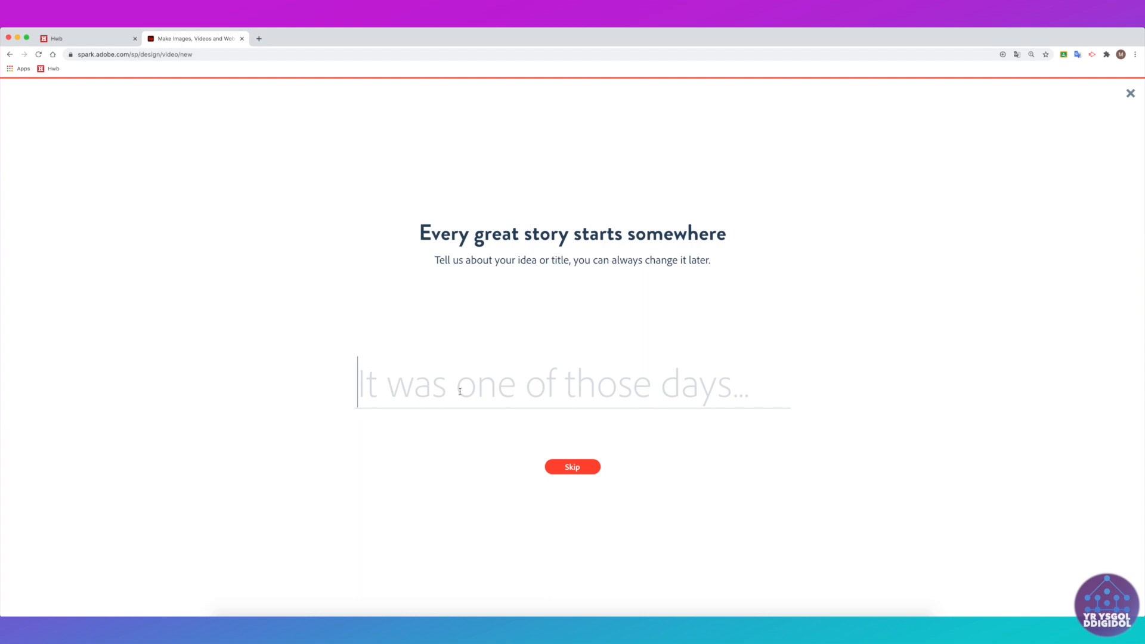
pyautogui.write('Y Gerddorfa Glasurol')
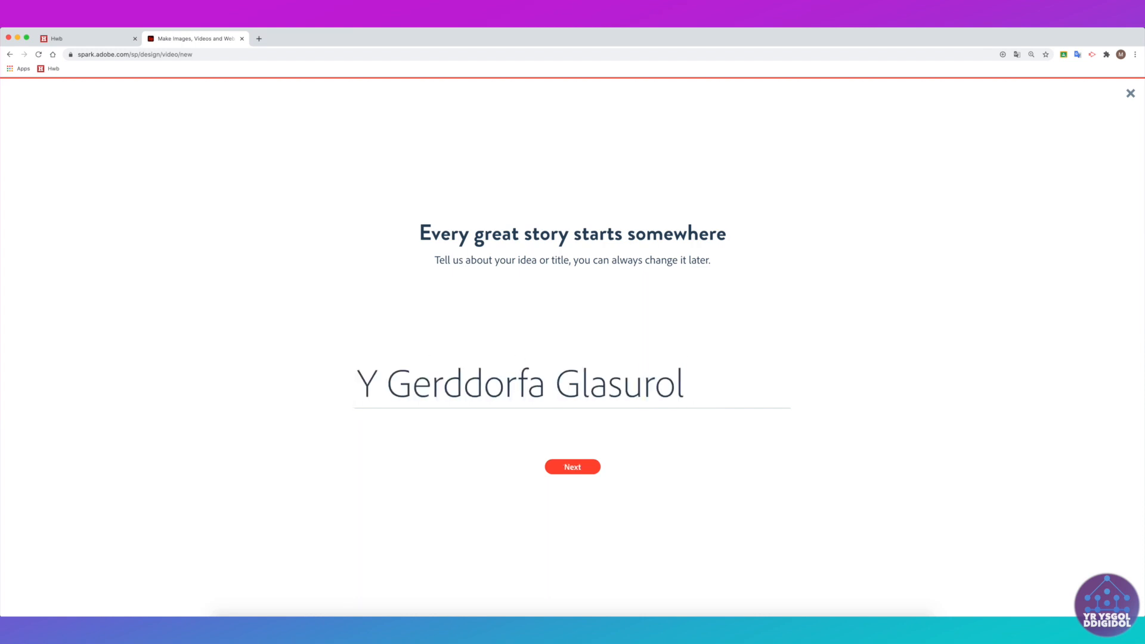
pyautogui.click(583, 469)
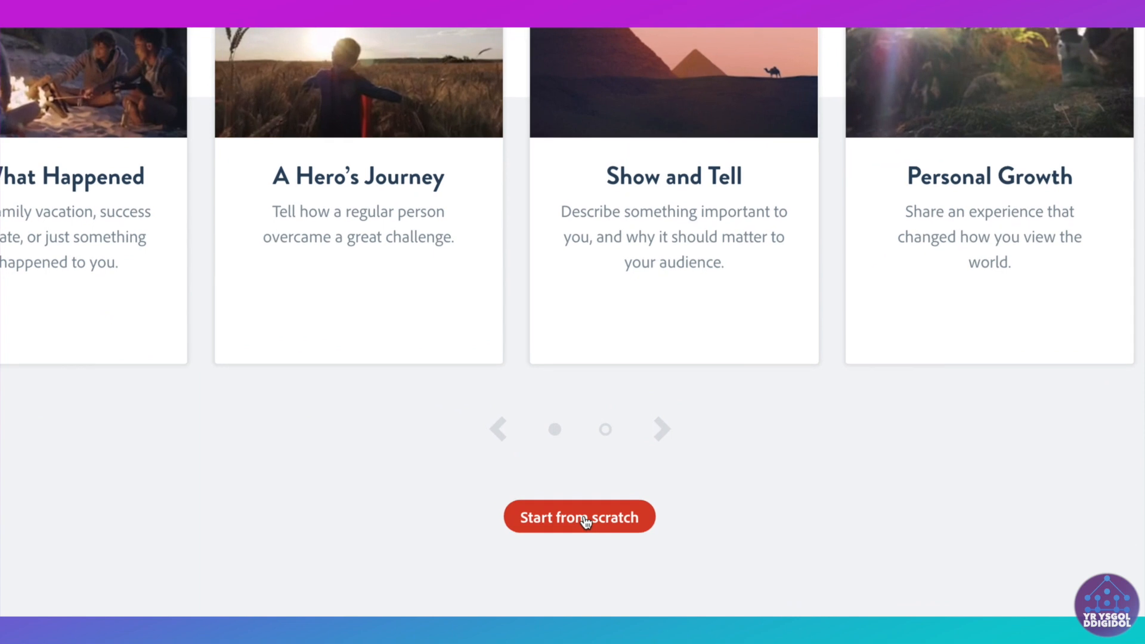
pyautogui.click(581, 520)
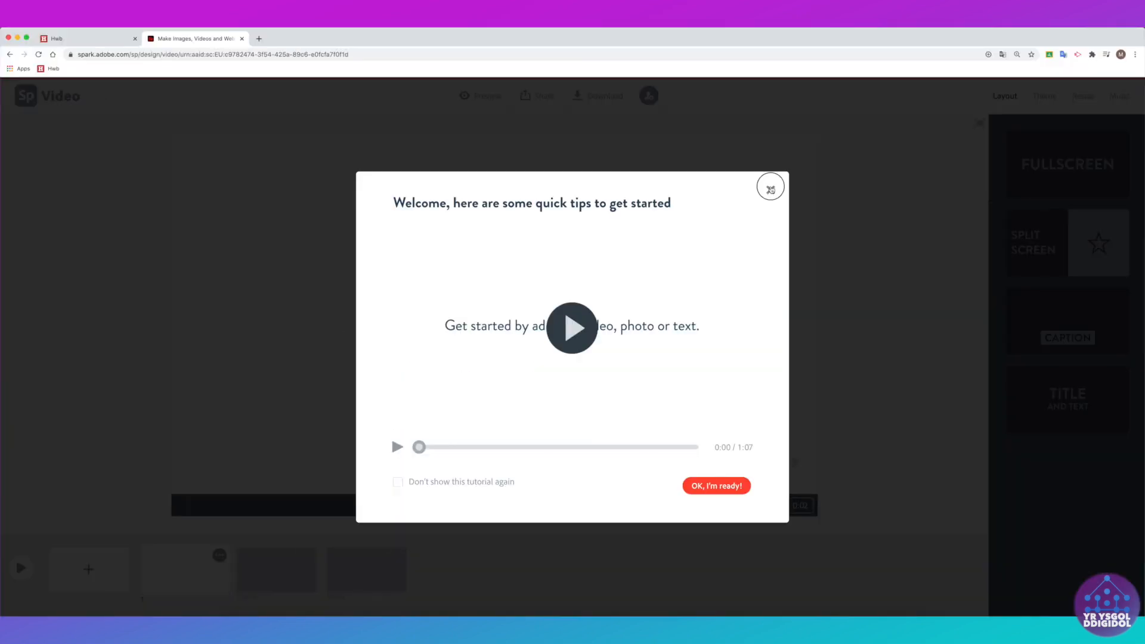
# Step: Dismiss the welcome tips and add the text "Y Gerddorfa Glasurol" to the first slide
pyautogui.click(771, 190)
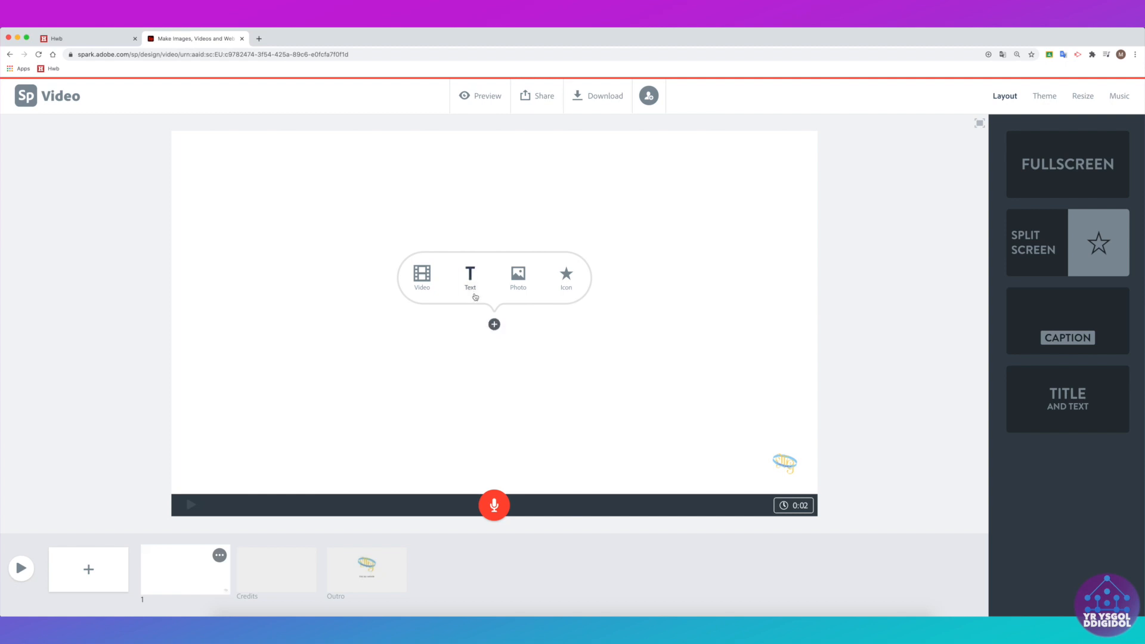
pyautogui.click(479, 288)
pyautogui.write('Y Gerddorfa Glasurol')
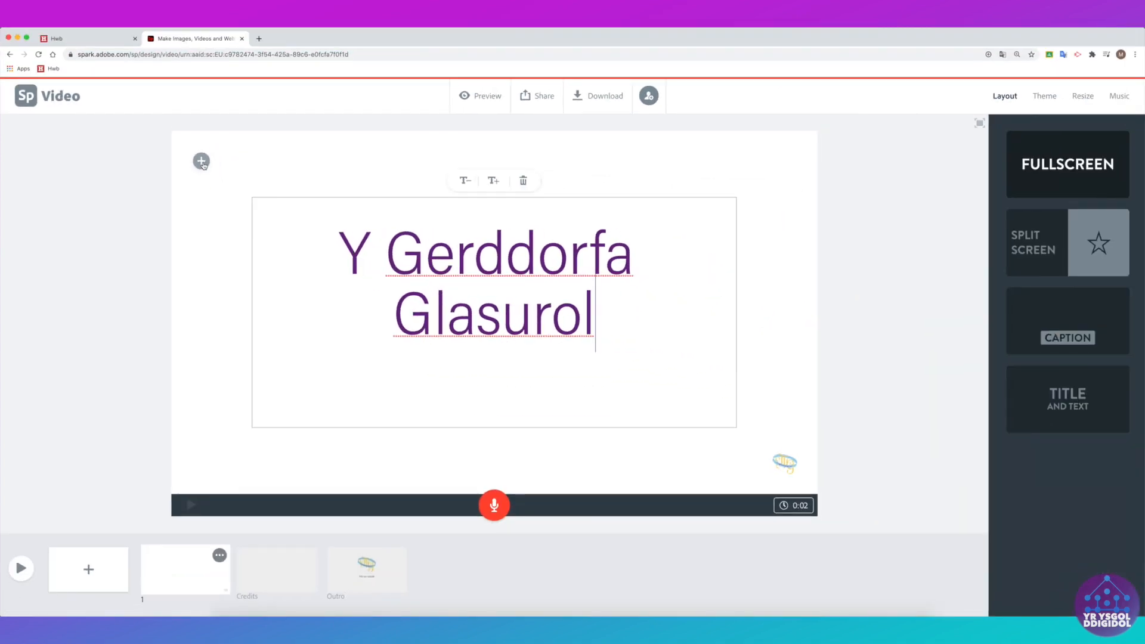
# Step: Start adding a background photo to the title slide and search the free photos for "orchestra"
pyautogui.click(201, 161)
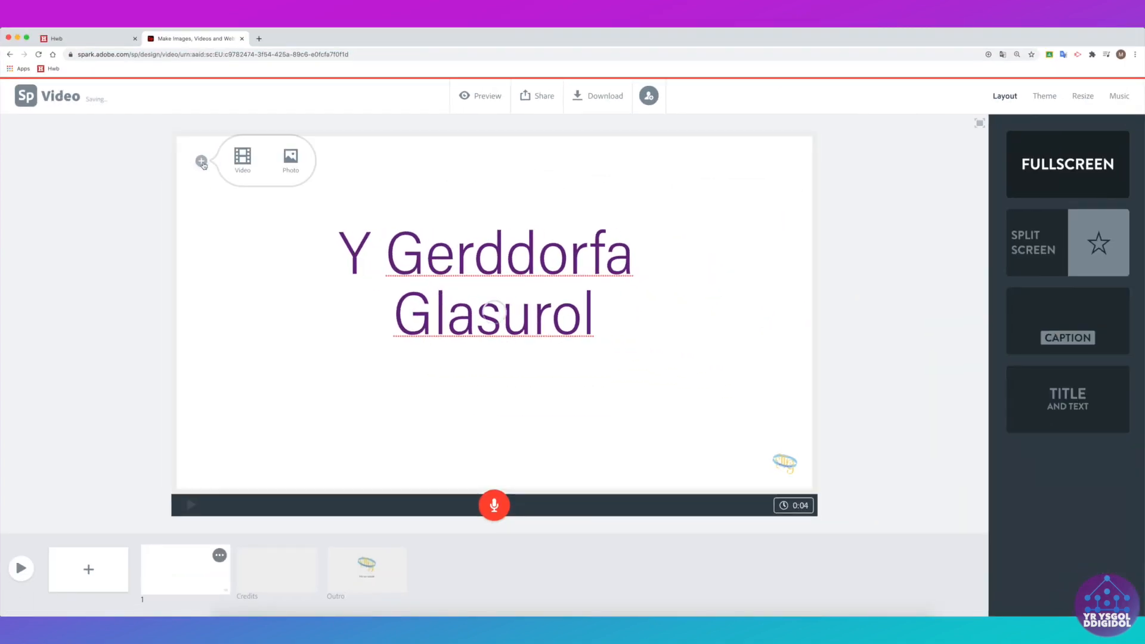
pyautogui.click(291, 160)
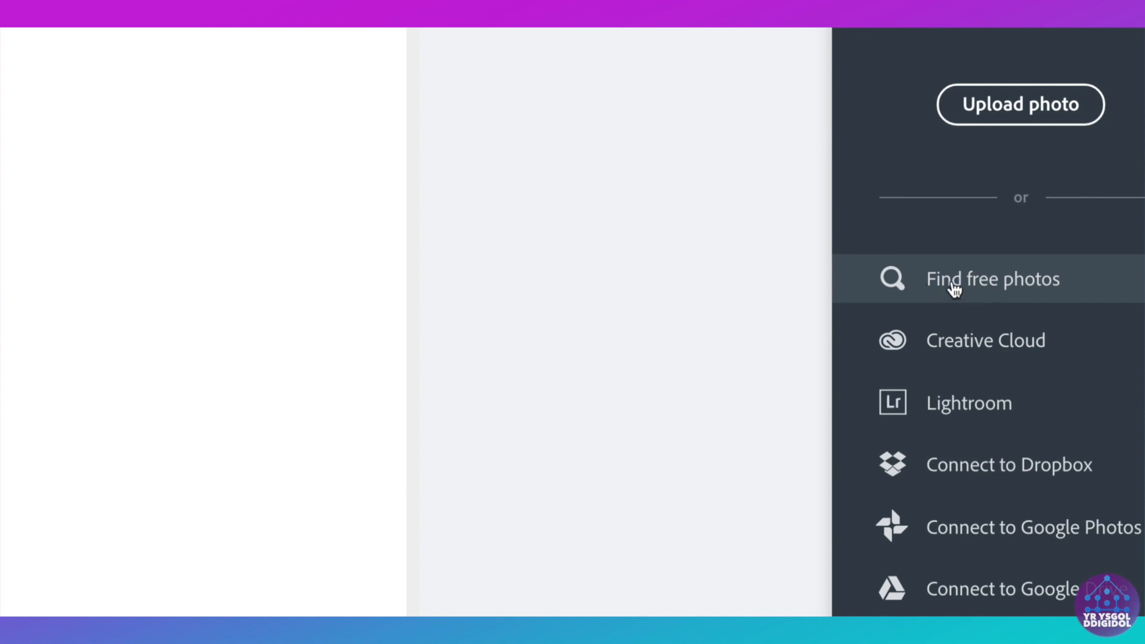
pyautogui.click(978, 291)
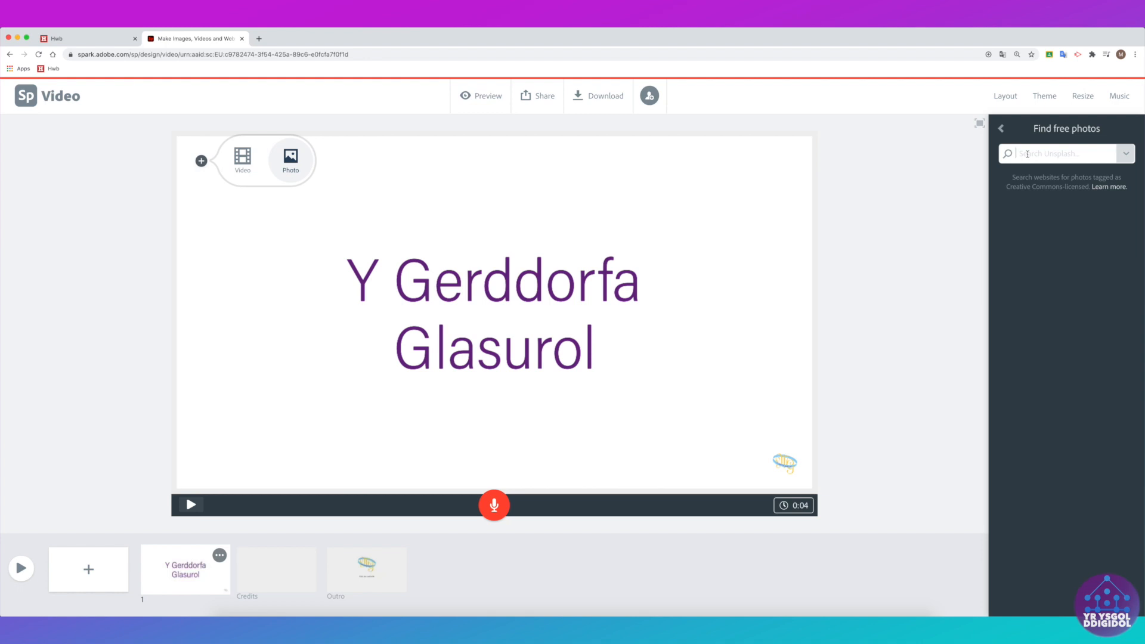
pyautogui.write('orchestra')
pyautogui.press('Return')
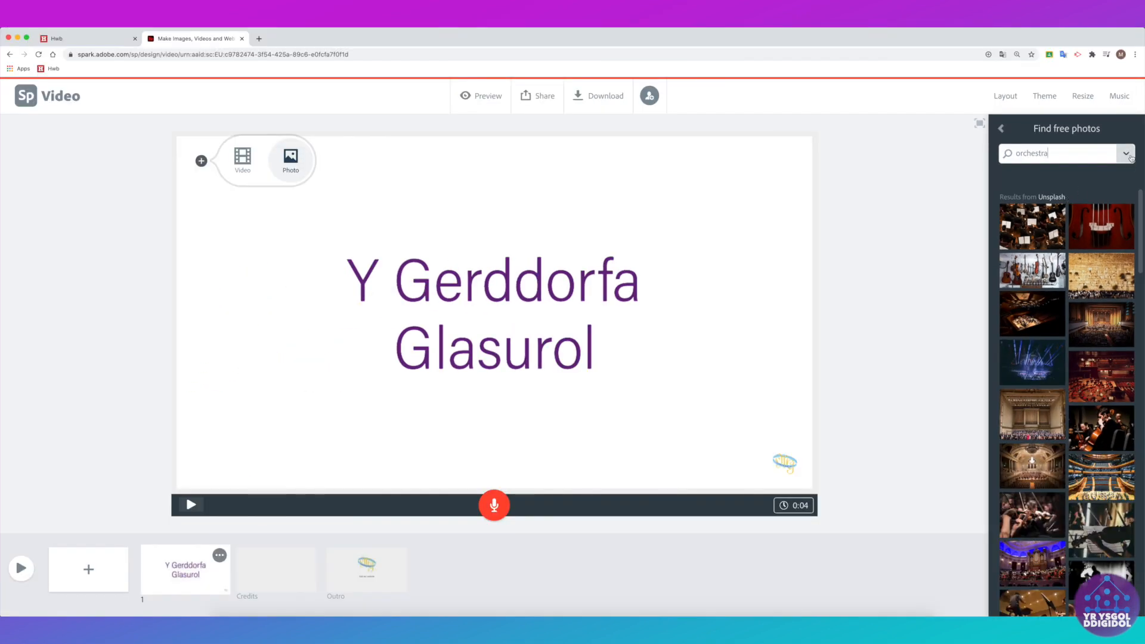
# Step: Change the photo source to Pixabay, switch it to Bing, and add a photo of an orchestra on stage as the slide background
pyautogui.click(1126, 155)
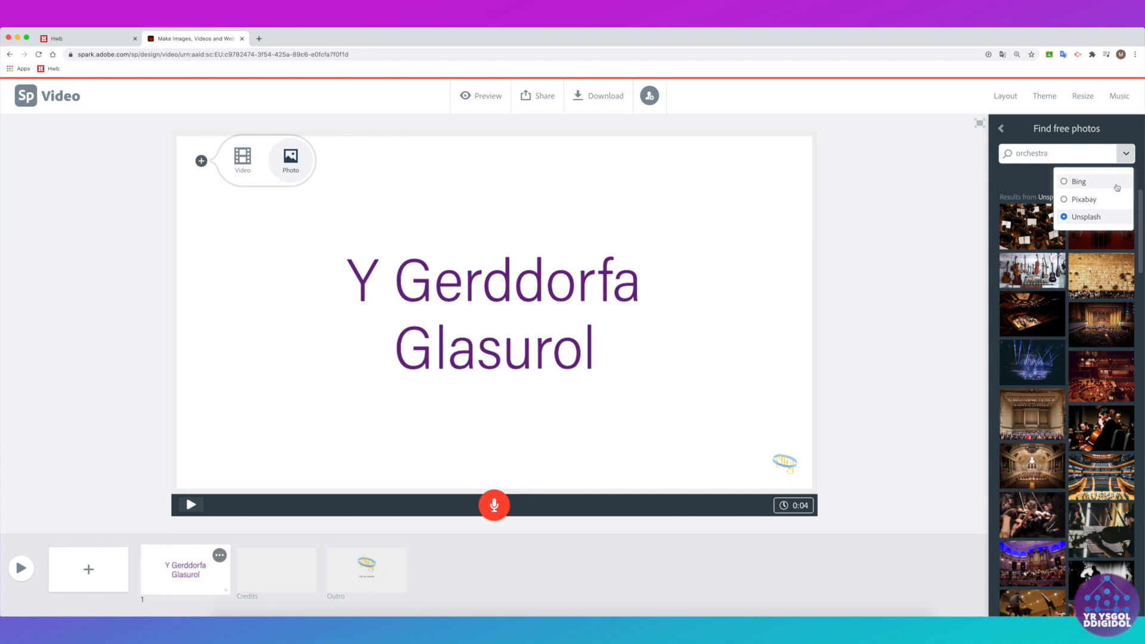
pyautogui.click(1068, 200)
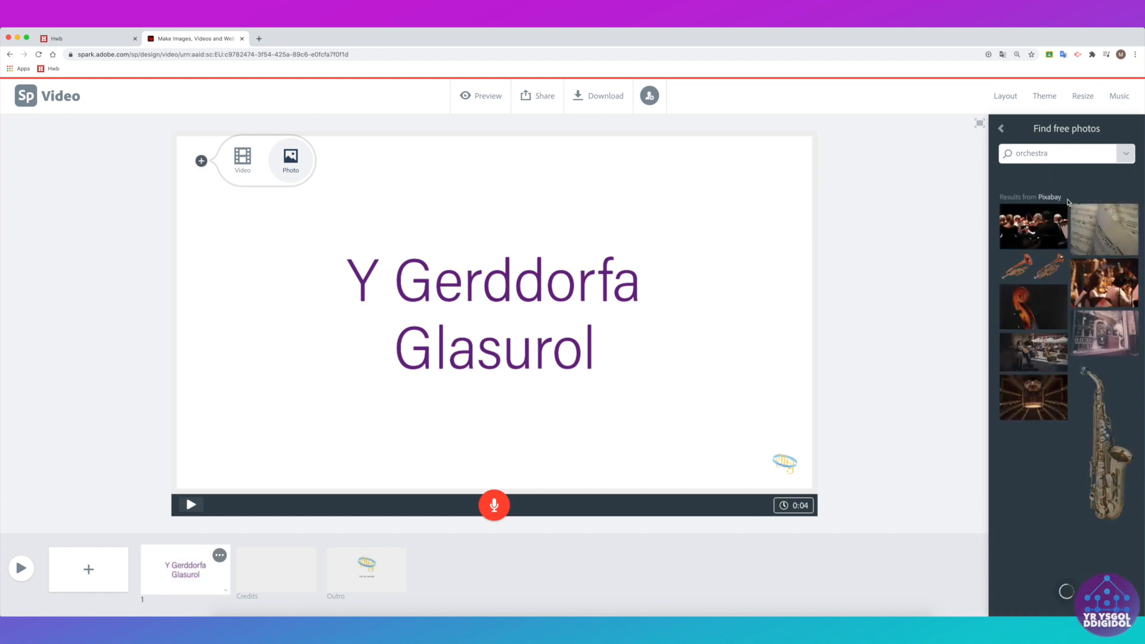
pyautogui.click(1125, 153)
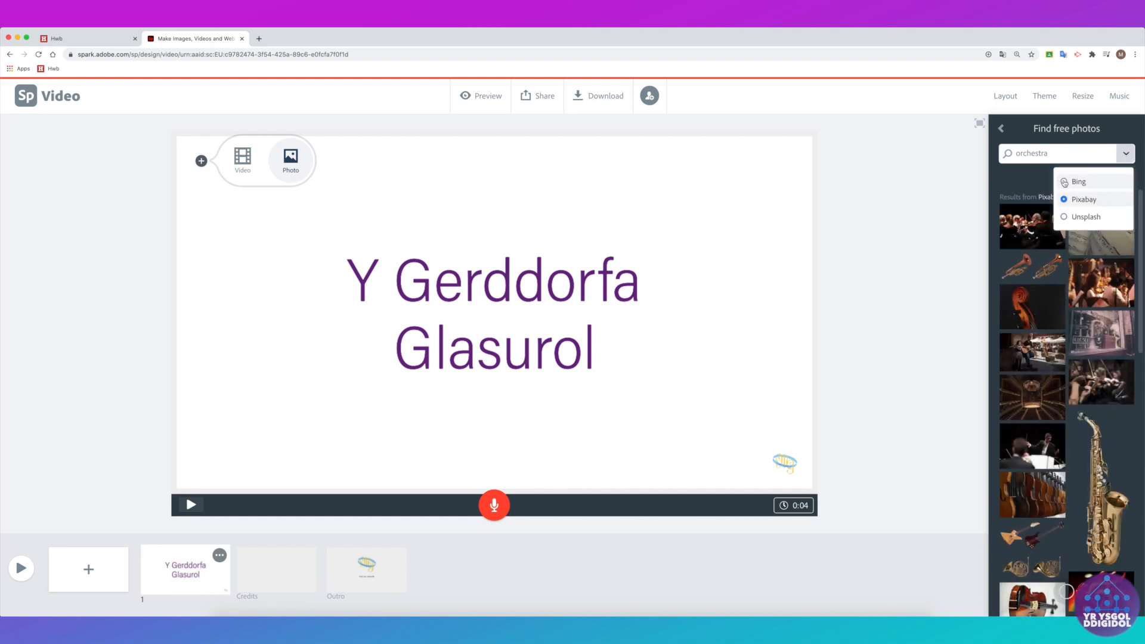
pyautogui.click(1065, 183)
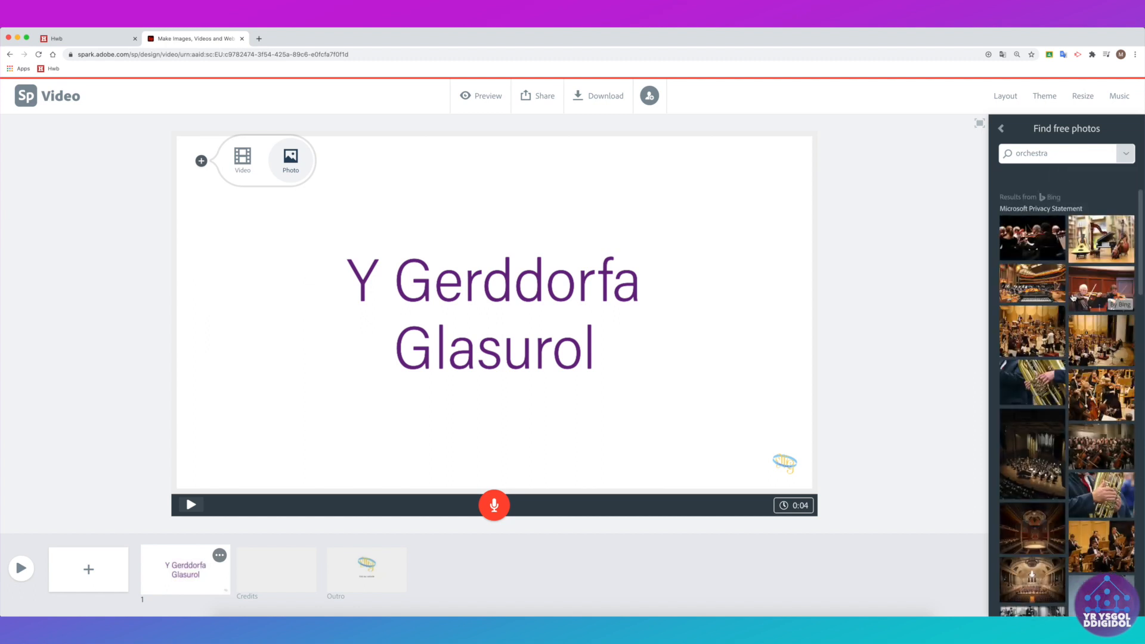
pyautogui.scroll(-2, 1072, 296)
pyautogui.click(1028, 386)
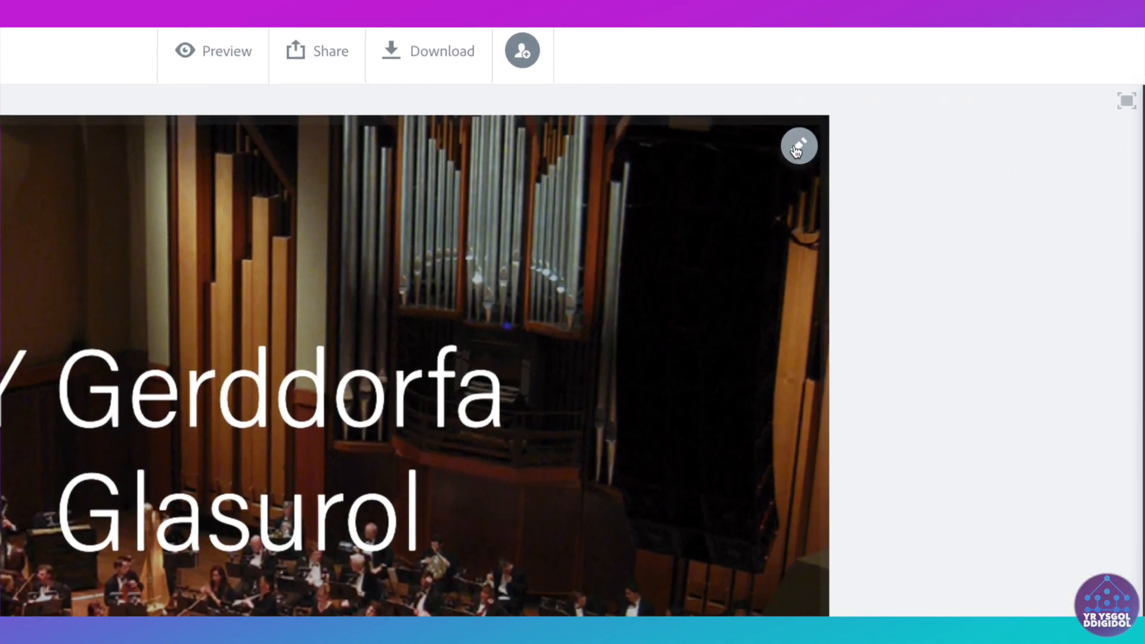
# Step: Reposition and slightly enlarge the background photo so that the orchestra fills the slide behind the title
pyautogui.click(797, 151)
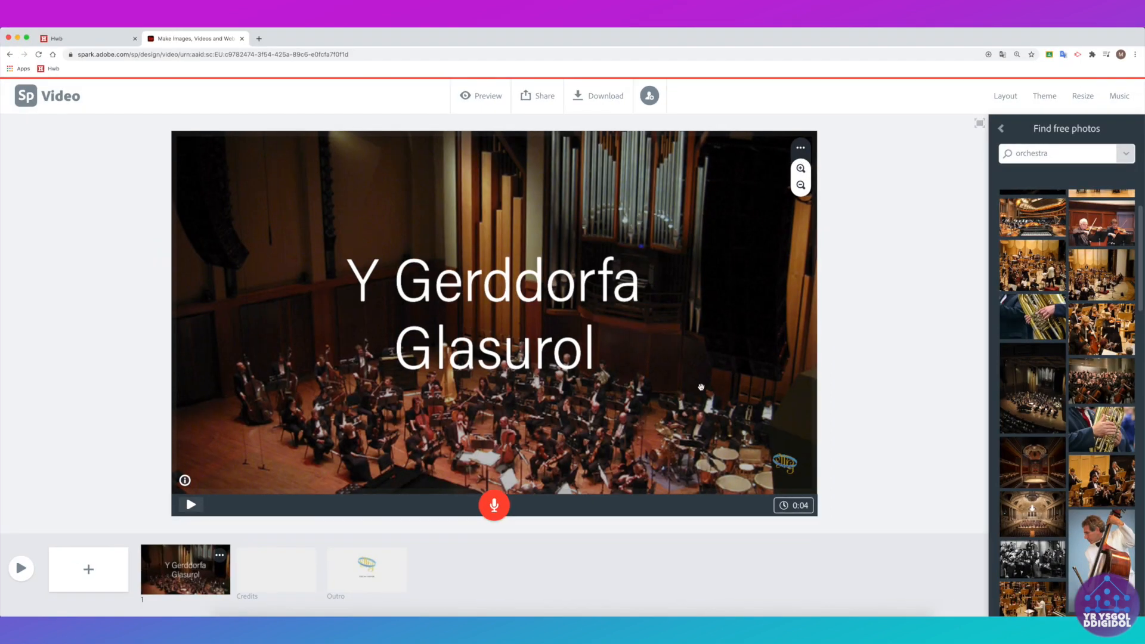
pyautogui.moveTo(701, 388)
pyautogui.mouseDown()
pyautogui.moveTo(715, 225)
pyautogui.moveTo(719, 311)
pyautogui.mouseUp()
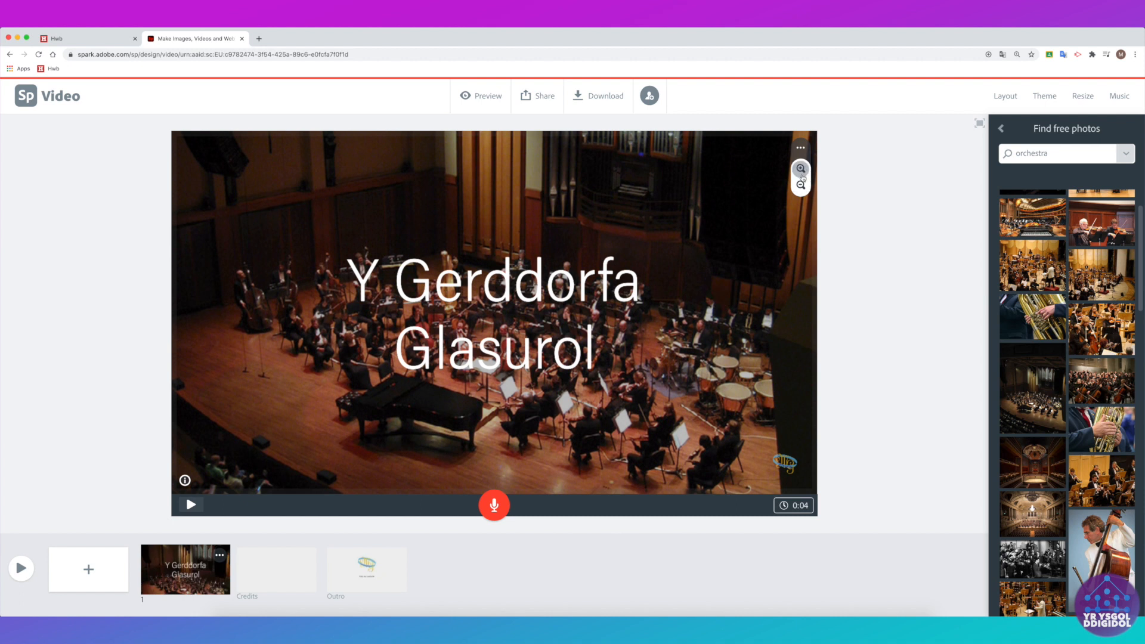
pyautogui.click(801, 169)
pyautogui.click(801, 169)
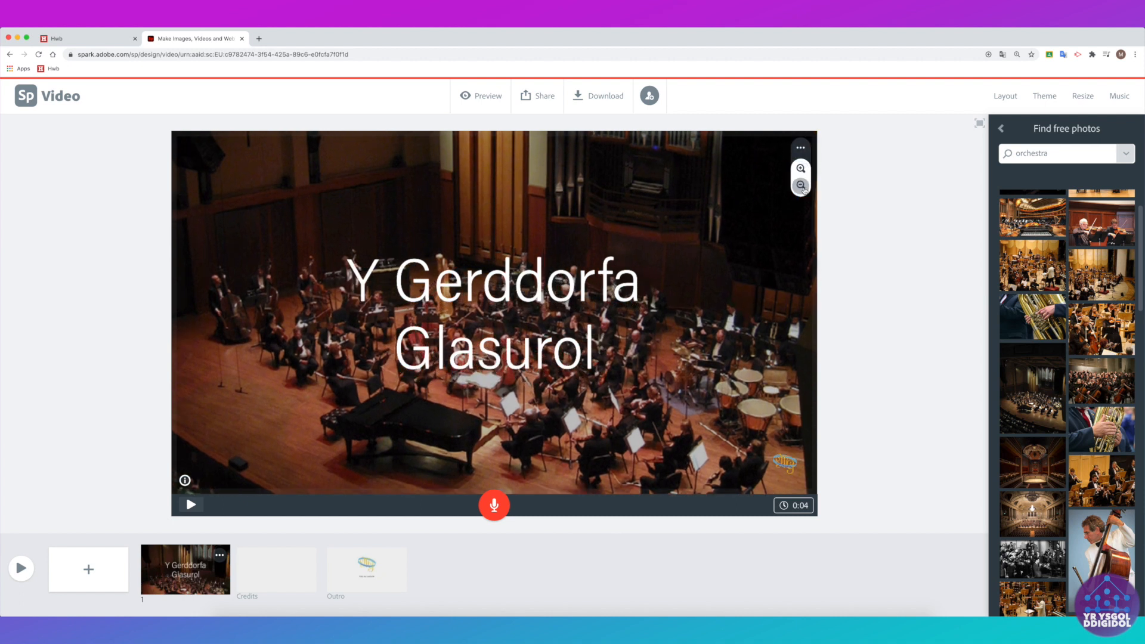
pyautogui.click(800, 185)
pyautogui.moveTo(683, 373); pyautogui.dragTo(629, 409)
pyautogui.click(881, 292)
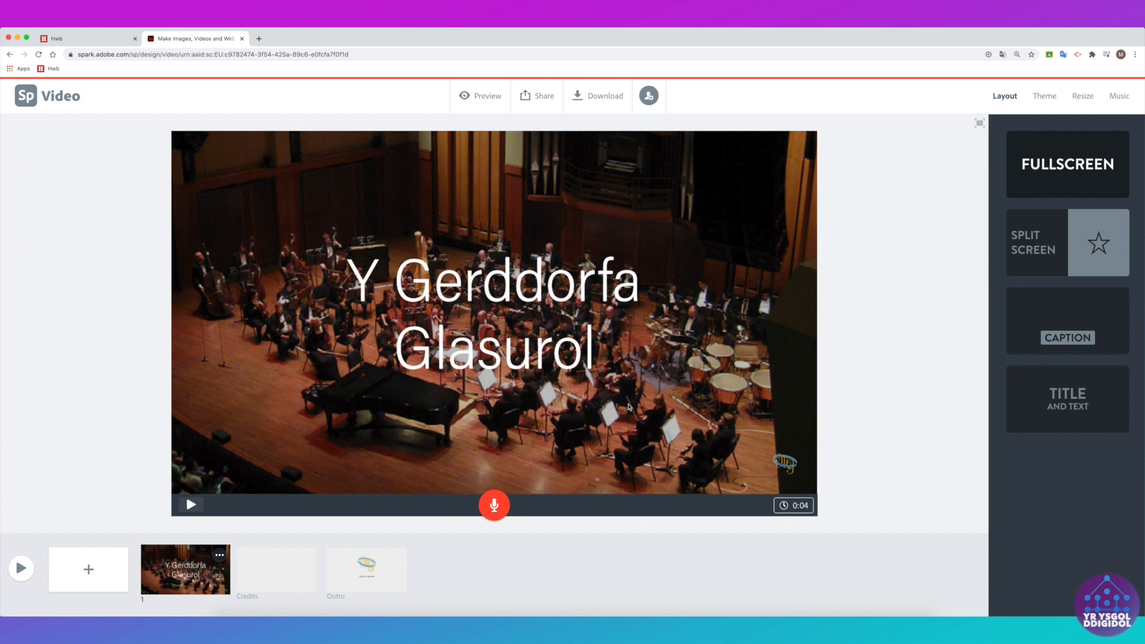
# Step: Try the Split Screen layout on the slide and swap the sides of the photo and the text
pyautogui.click(1067, 241)
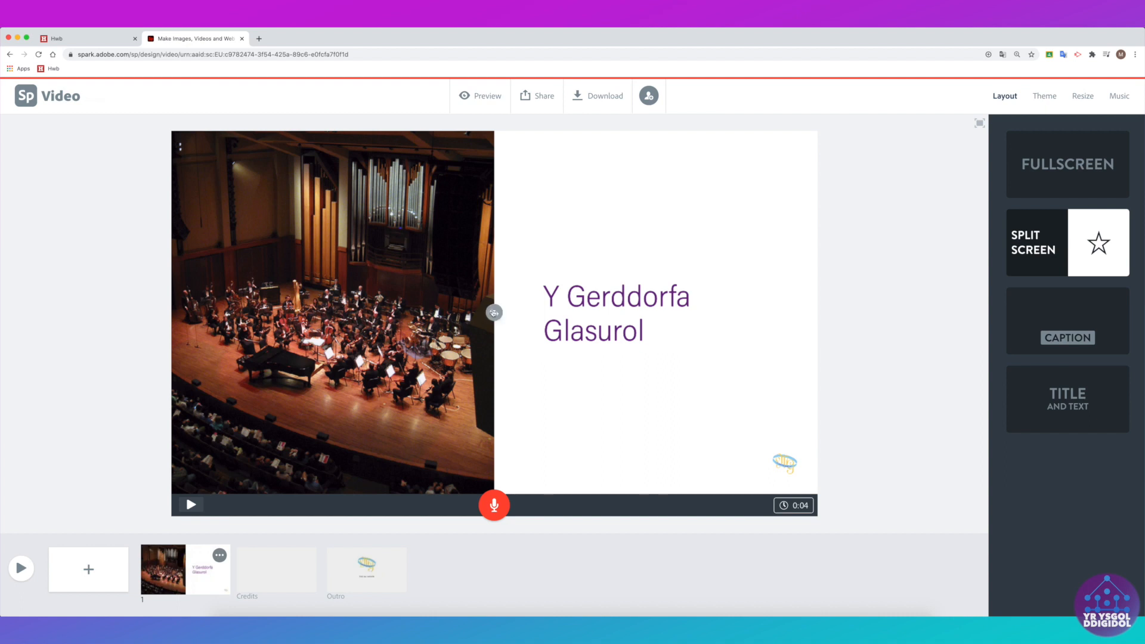
pyautogui.click(494, 312)
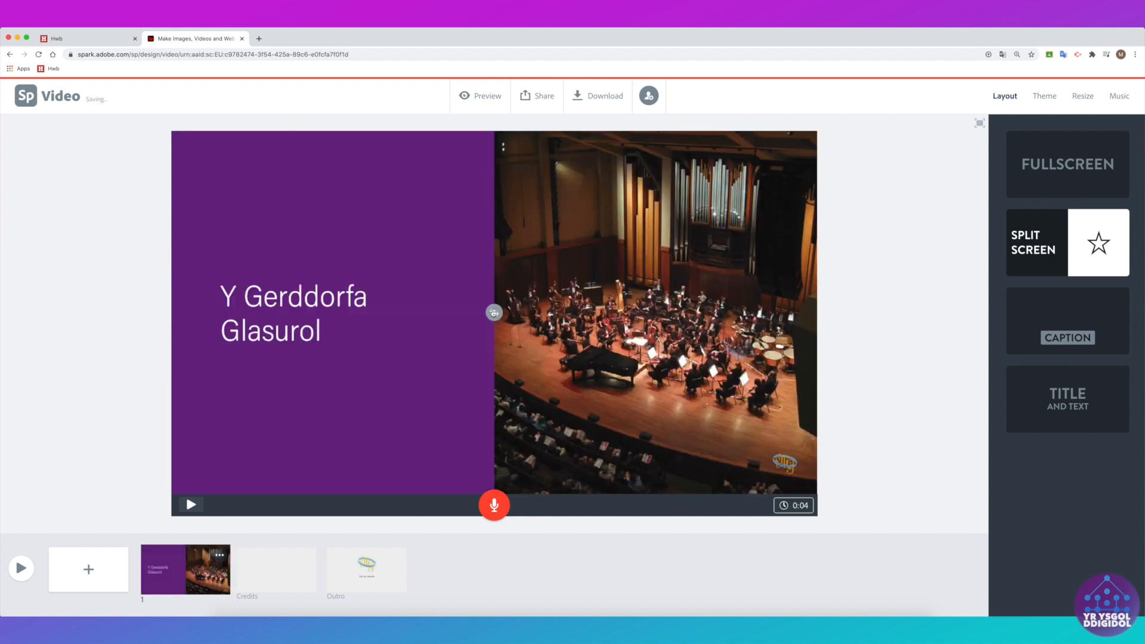
# Step: Apply the Caption layout, reduce the caption's text size and move the caption to the slide's upper right corner
pyautogui.click(1080, 323)
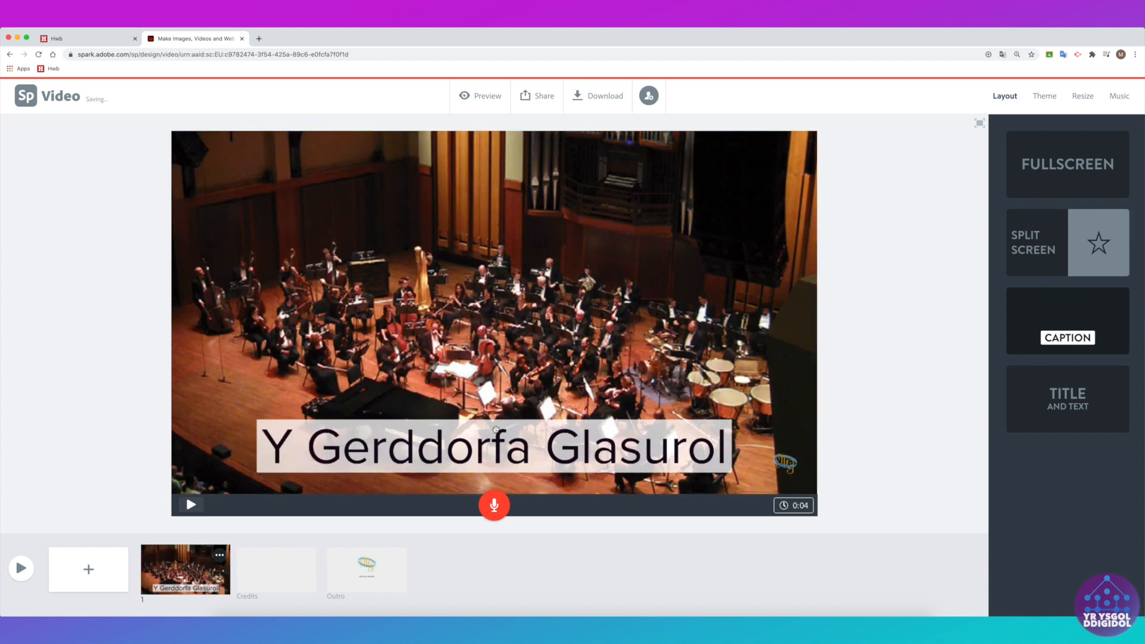
pyautogui.click(495, 429)
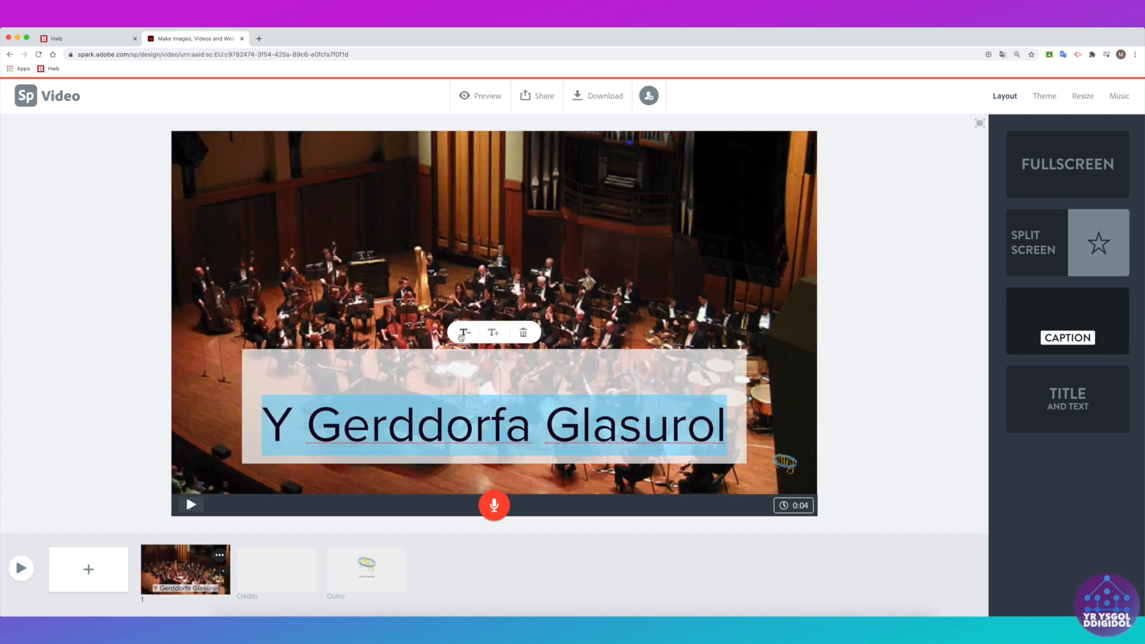
pyautogui.click(464, 332)
pyautogui.click(617, 285)
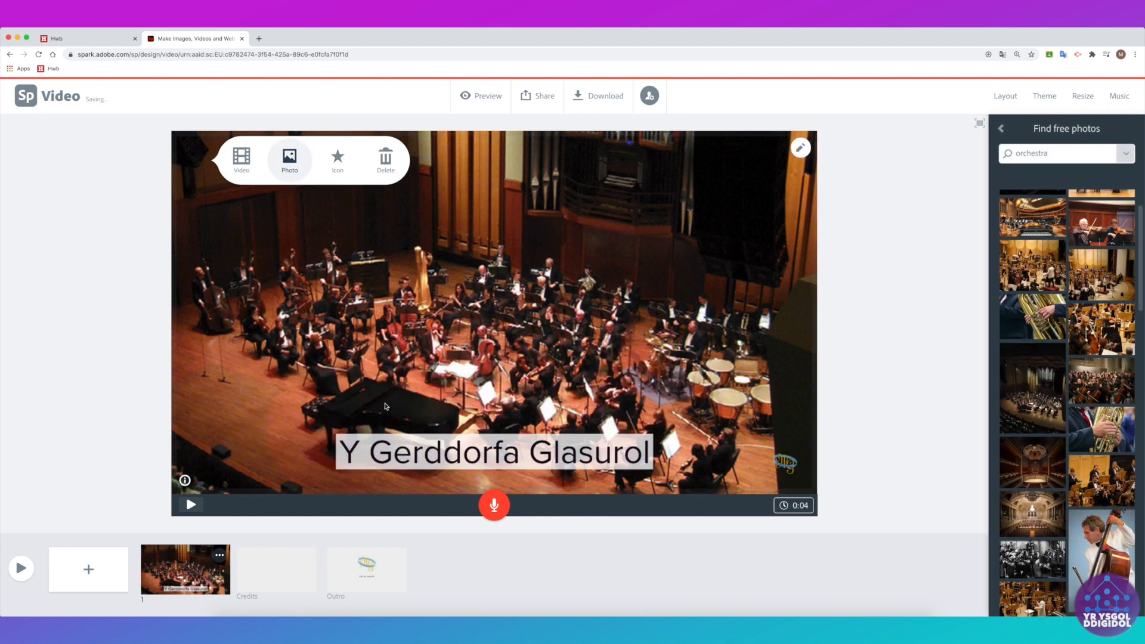
pyautogui.click(410, 441)
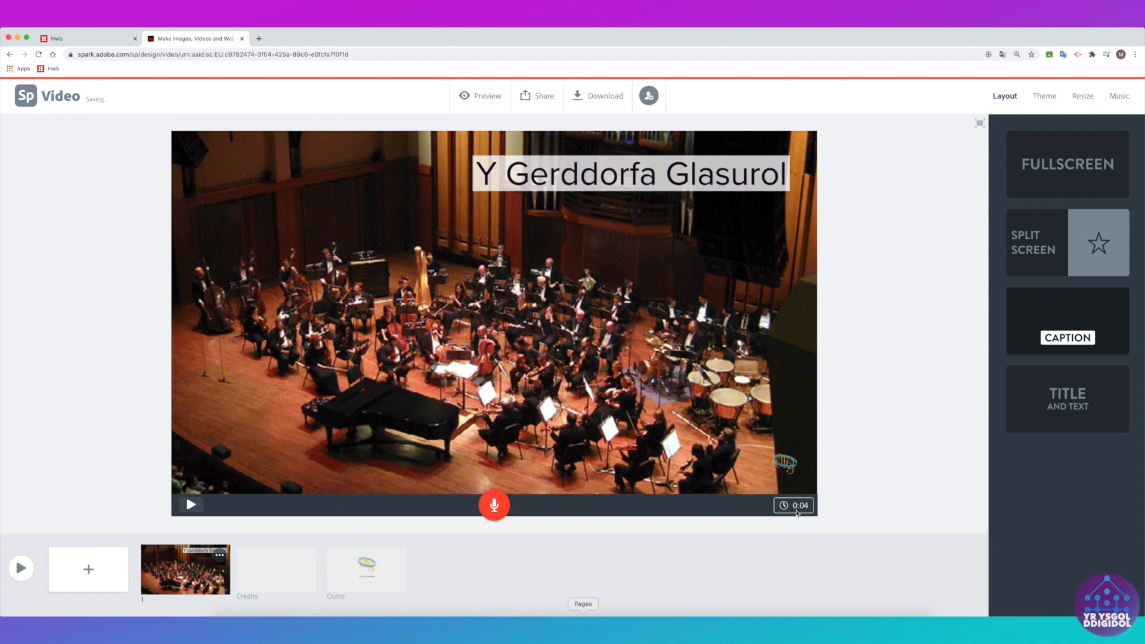
# Step: Try the Title and Text layout on the slide
pyautogui.click(1081, 406)
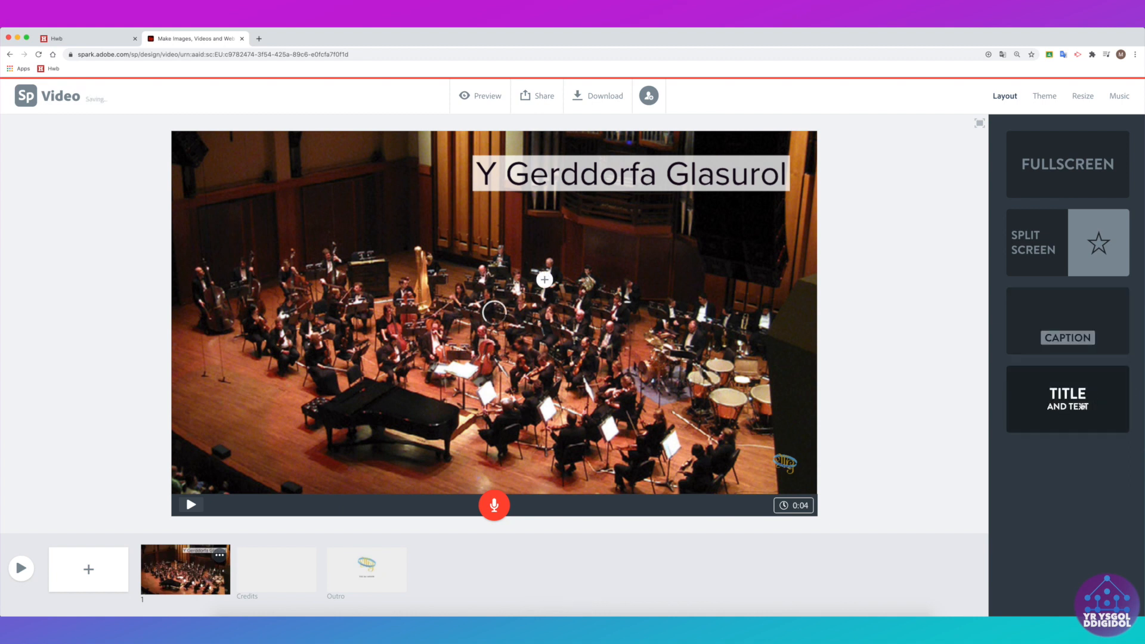
pyautogui.moveTo(540, 259)
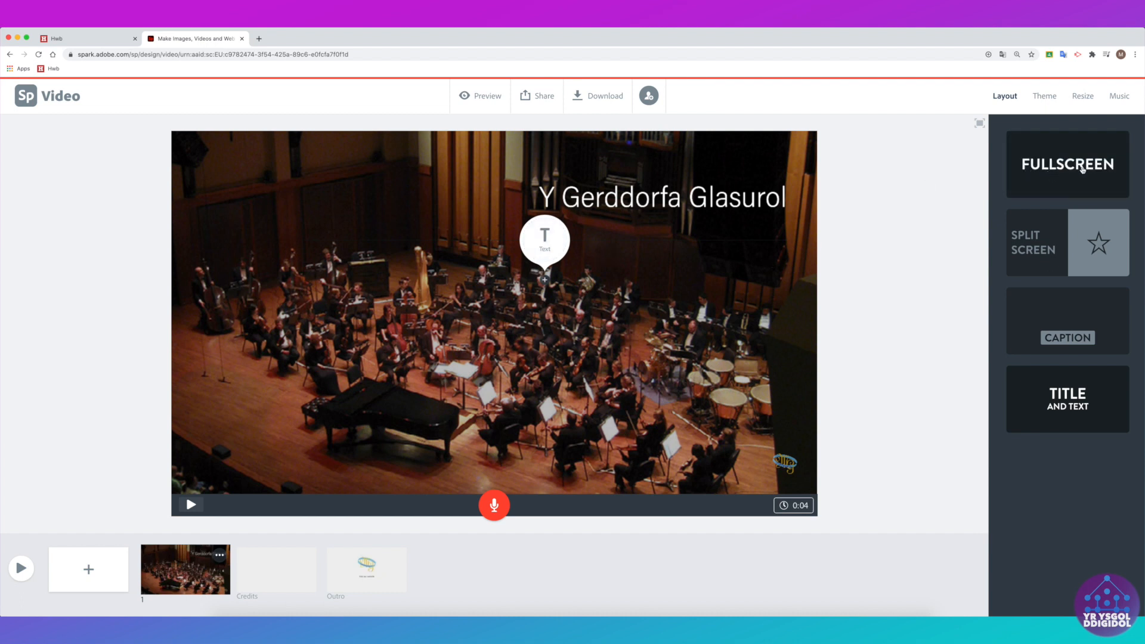
# Step: Set the slide to the Fullscreen layout and place the title in the centre at the largest text size
pyautogui.click(1059, 175)
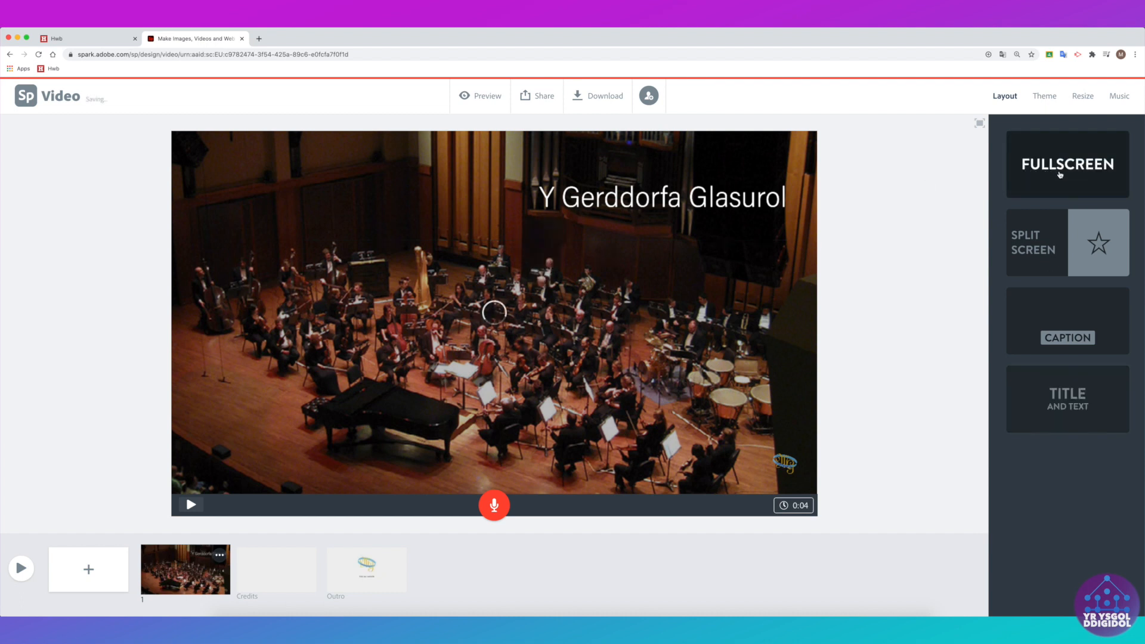
pyautogui.click(643, 202)
pyautogui.moveTo(643, 203); pyautogui.dragTo(527, 300)
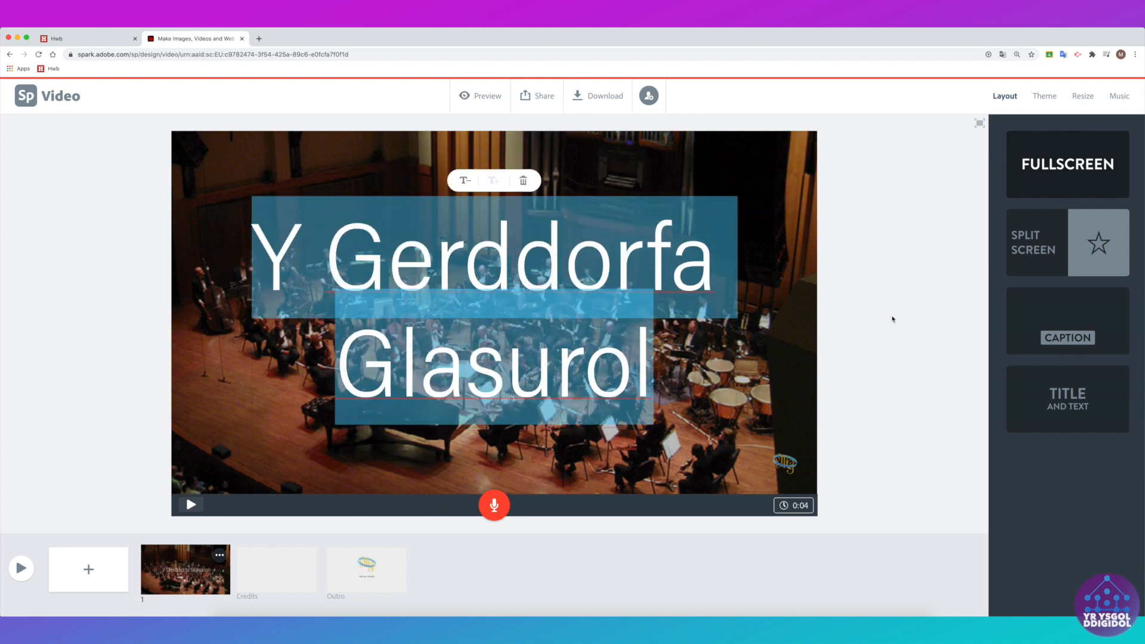
pyautogui.click(892, 319)
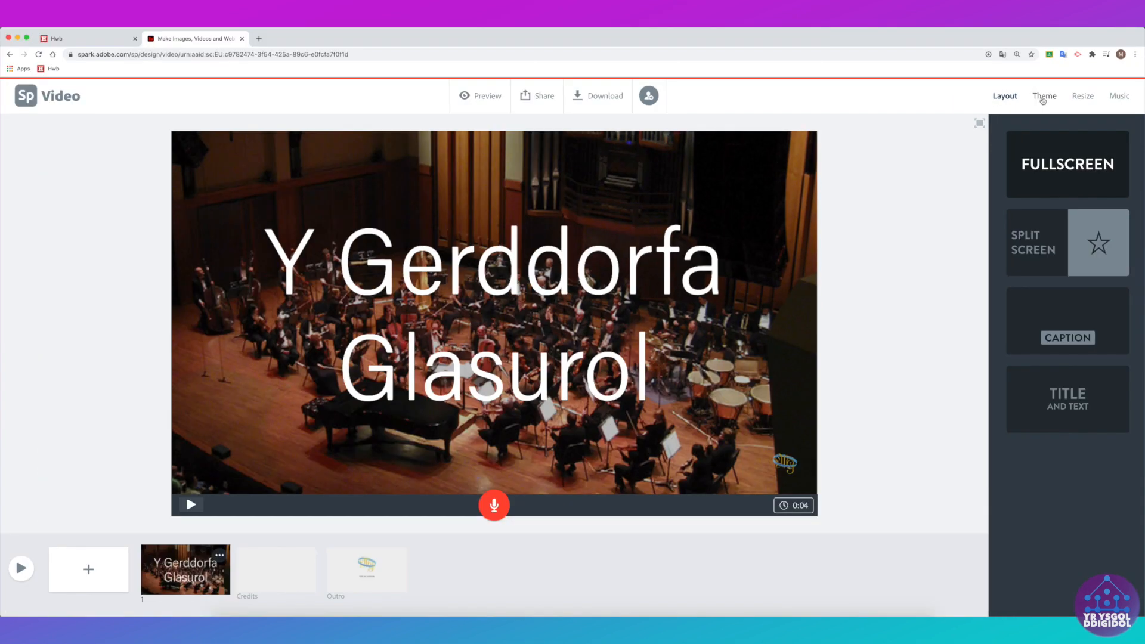
# Step: Apply the Focus theme to the video and choose its purple colour variation
pyautogui.click(1050, 100)
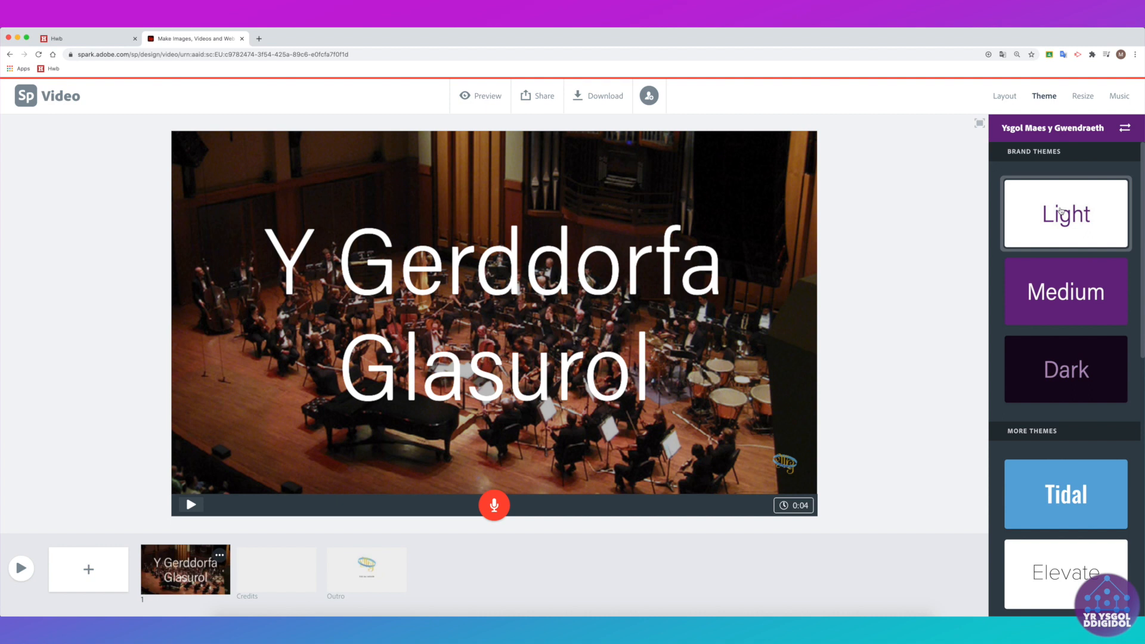
pyautogui.scroll(-5, 1060, 209)
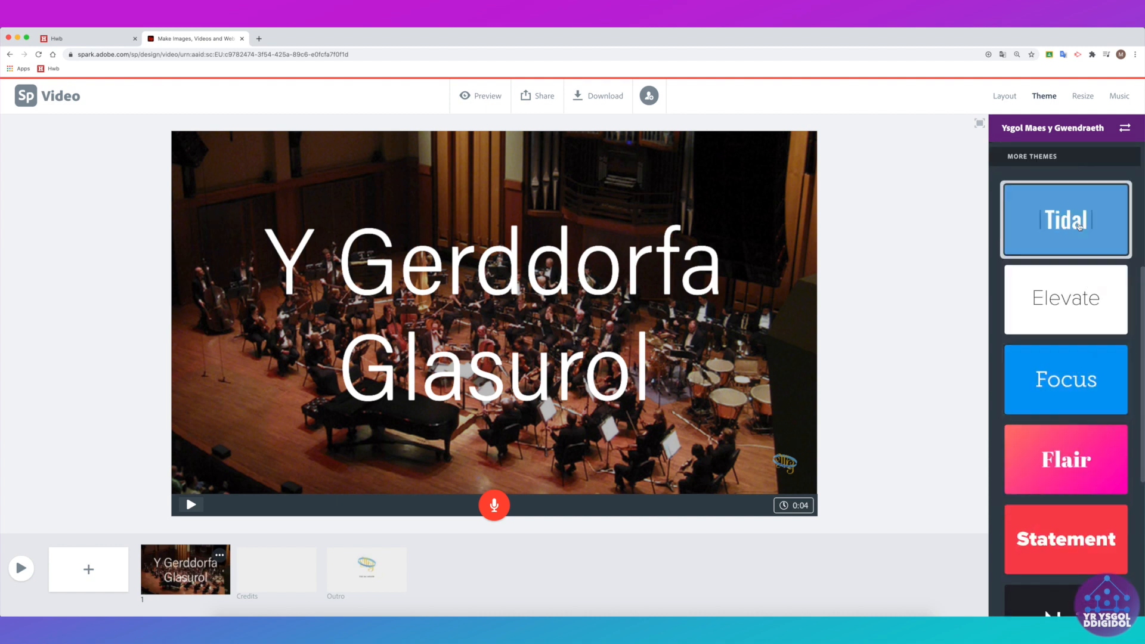
pyautogui.click(1071, 393)
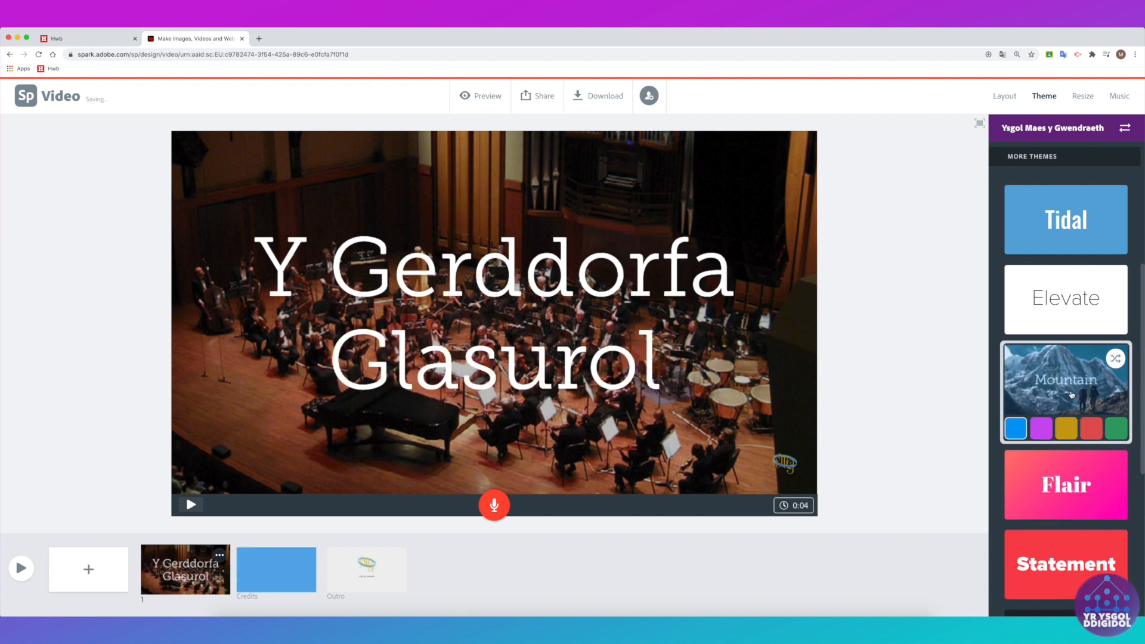
pyautogui.click(1043, 429)
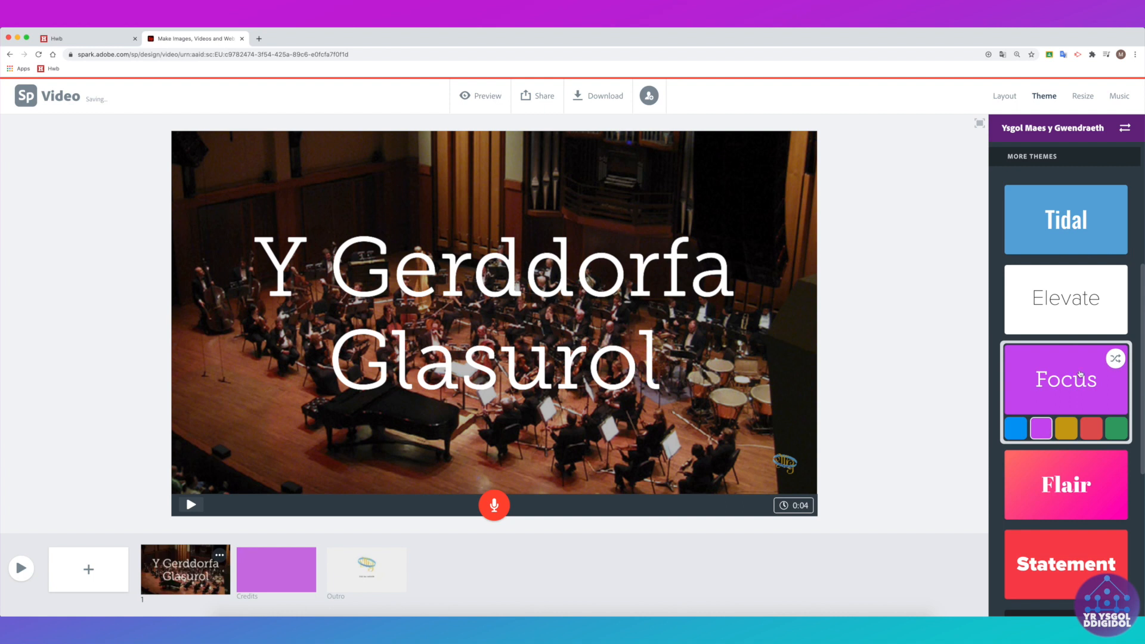
# Step: Apply the Flair theme to the video and choose its purple gradient variation
pyautogui.click(1076, 482)
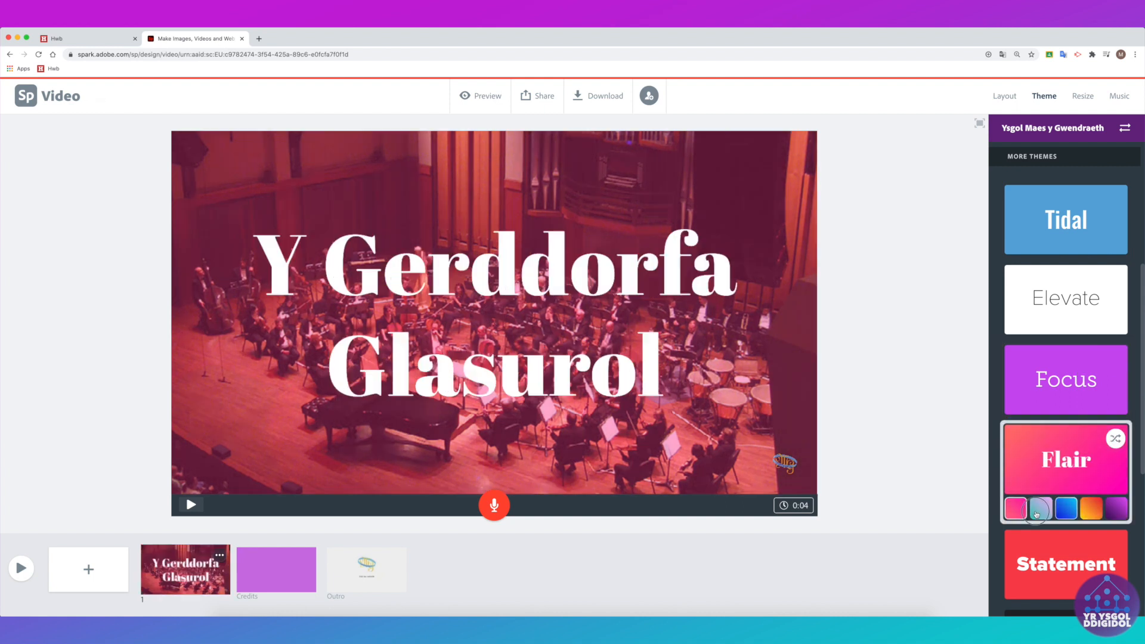
pyautogui.click(1038, 512)
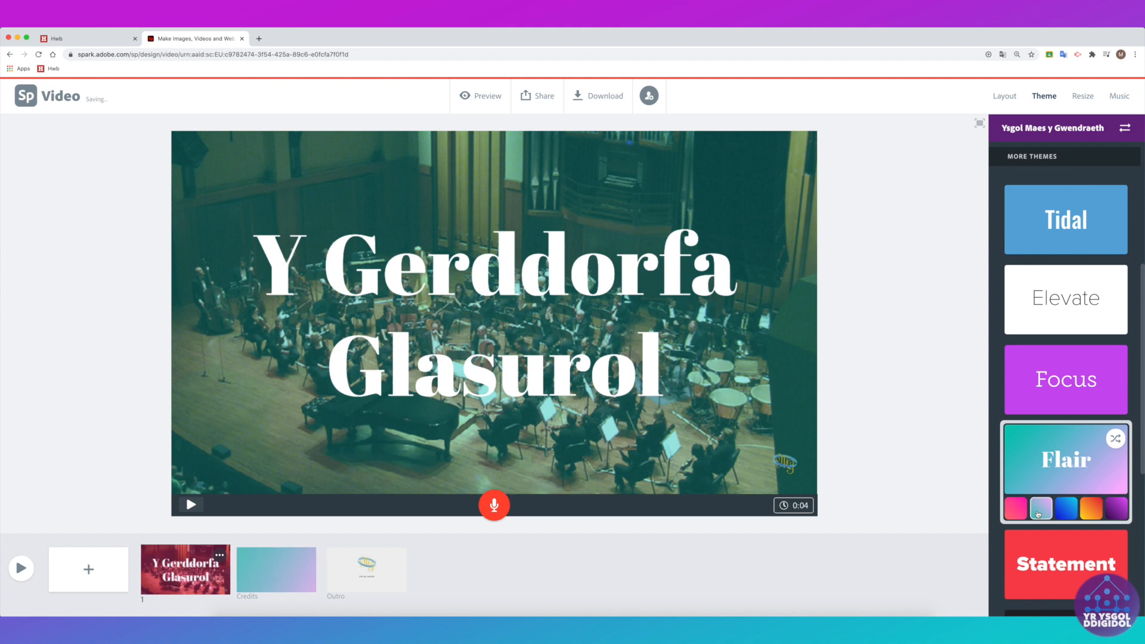
pyautogui.click(1061, 512)
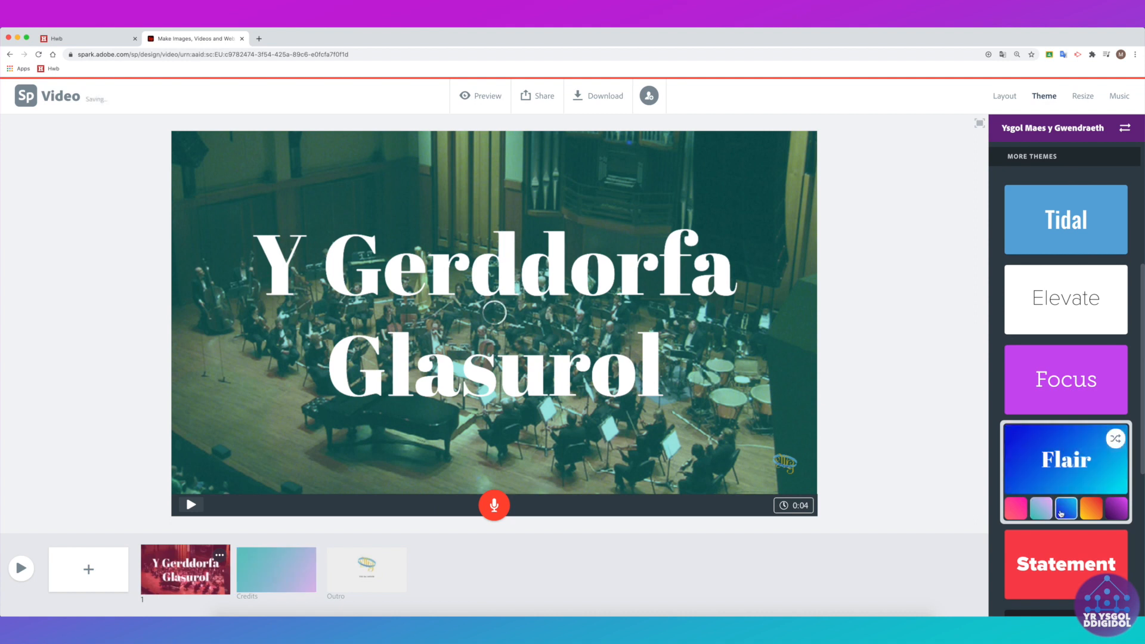
pyautogui.click(1116, 508)
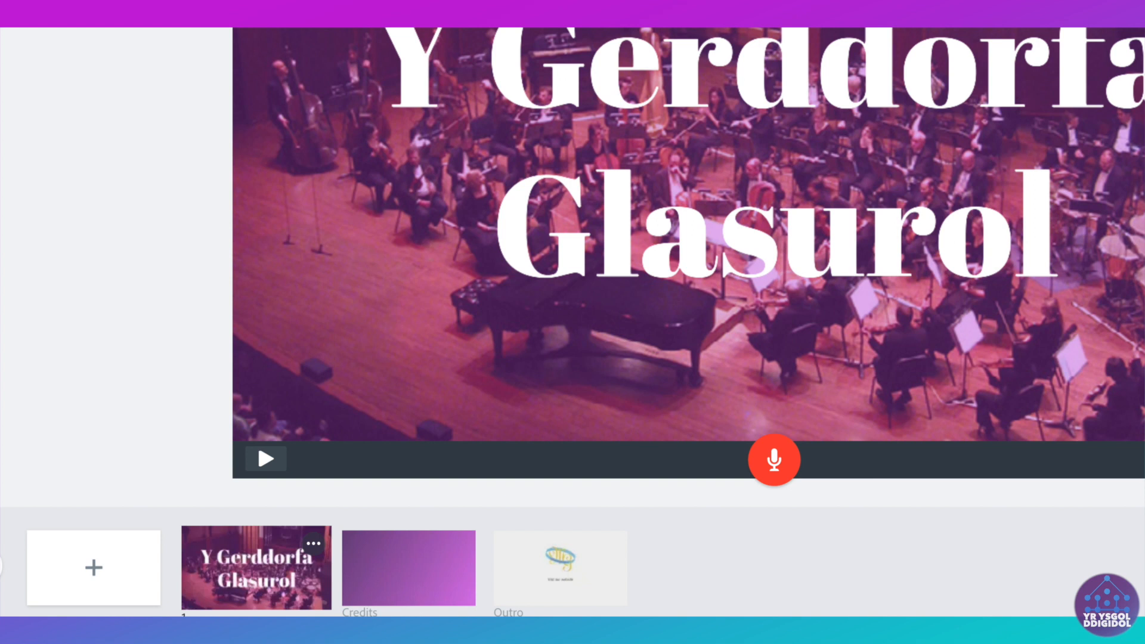
# Step: Add a second slide with the title "Teulu'r Llinynnau" and start adding a photo to it
pyautogui.click(97, 569)
pyautogui.click(423, 560)
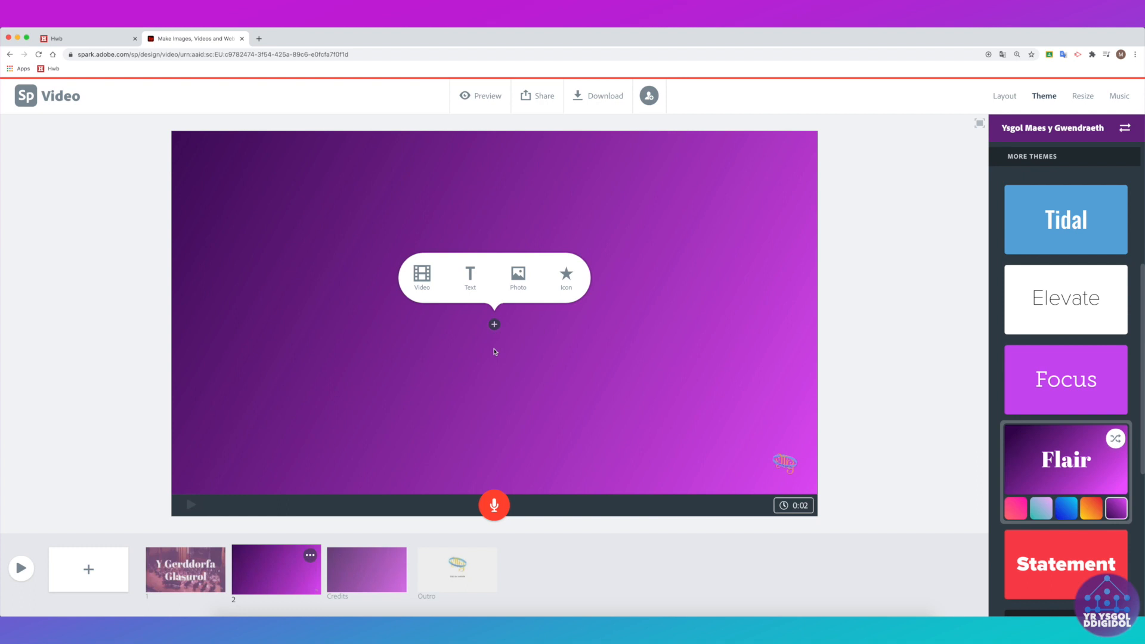
pyautogui.click(469, 277)
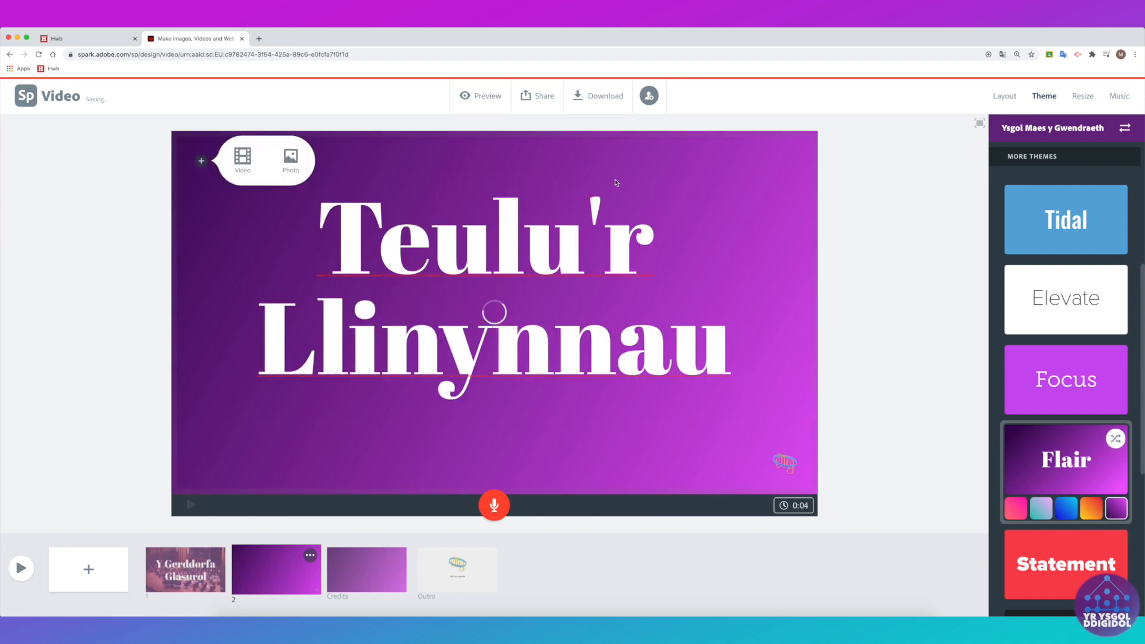
pyautogui.click(294, 159)
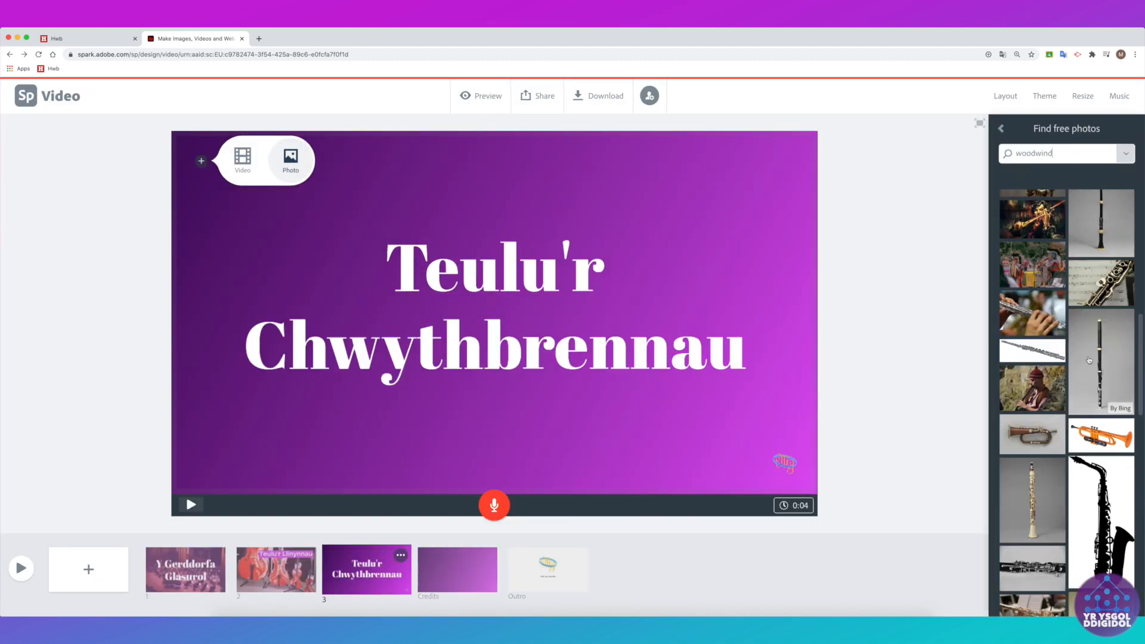
# Step: Add the flute-playing photo to the "Teulu'r Chwythbrennau" slide and enter "Ffliwt, Clarinet, Obo a Basŵn" below its title
pyautogui.scroll(-5, 1044, 371)
pyautogui.scroll(5, 1043, 370)
pyautogui.click(1043, 370)
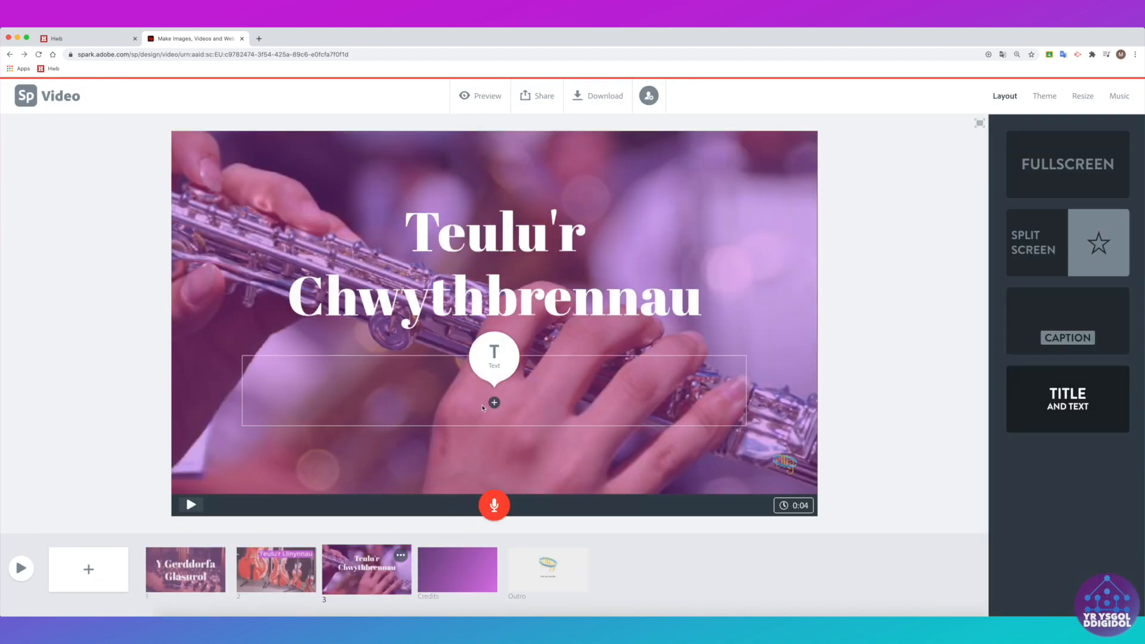
pyautogui.click(494, 352)
pyautogui.write('Ffliwt, Clarinet, Obo a Basŵn')
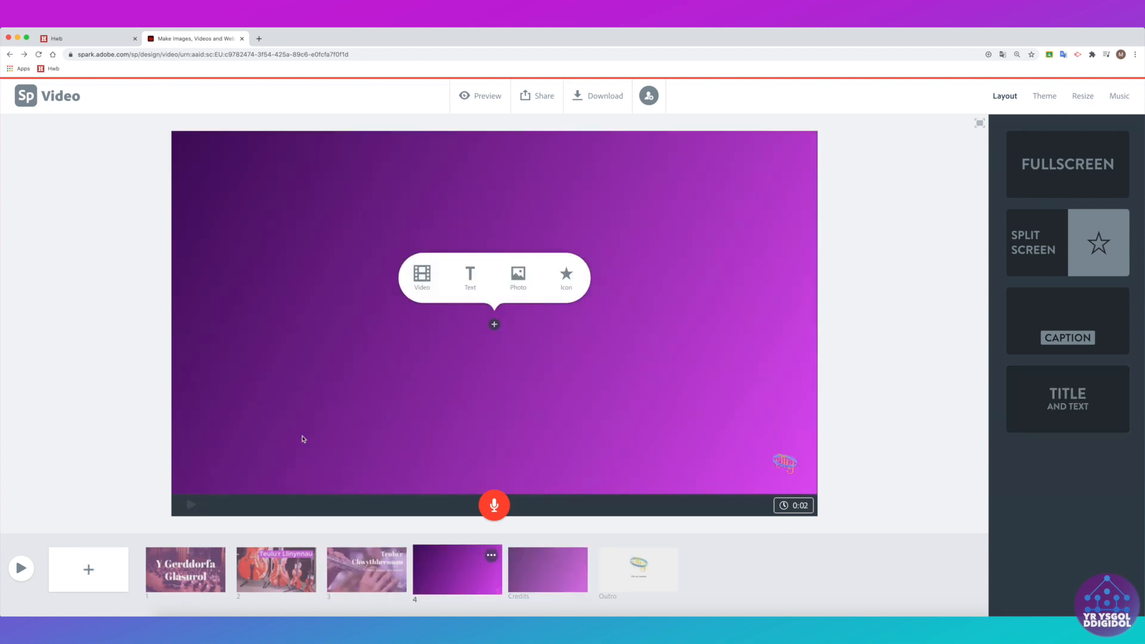
# Step: Title the fourth slide "Y Teulu Pres" and add a brass instrument photo to it
pyautogui.click(468, 273)
pyautogui.write('Y Teulu')
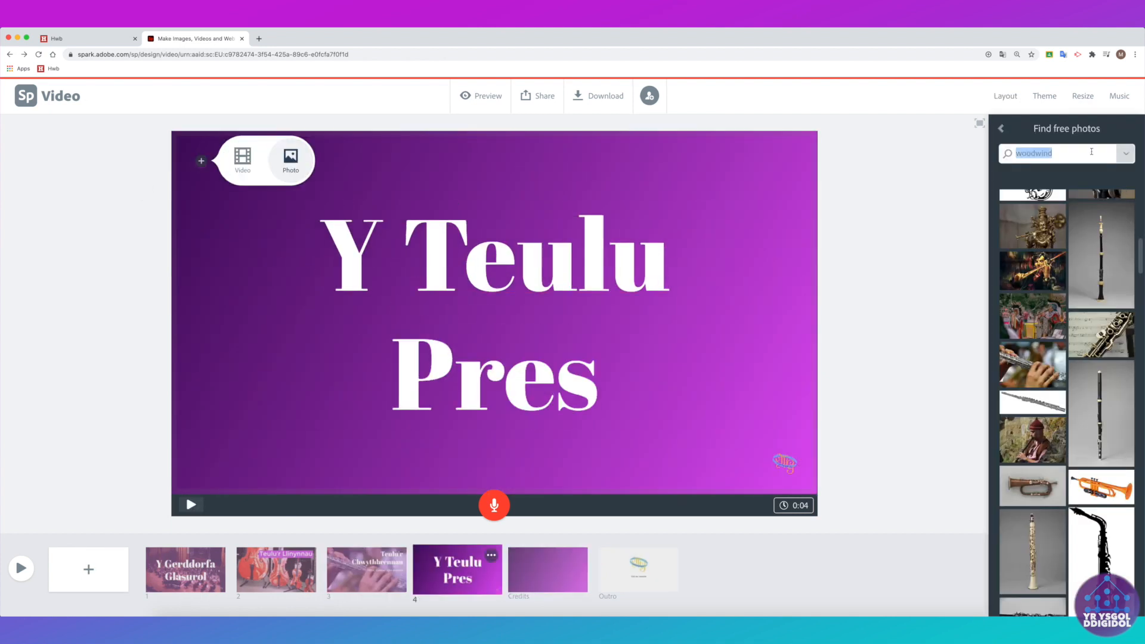
pyautogui.click(1032, 375)
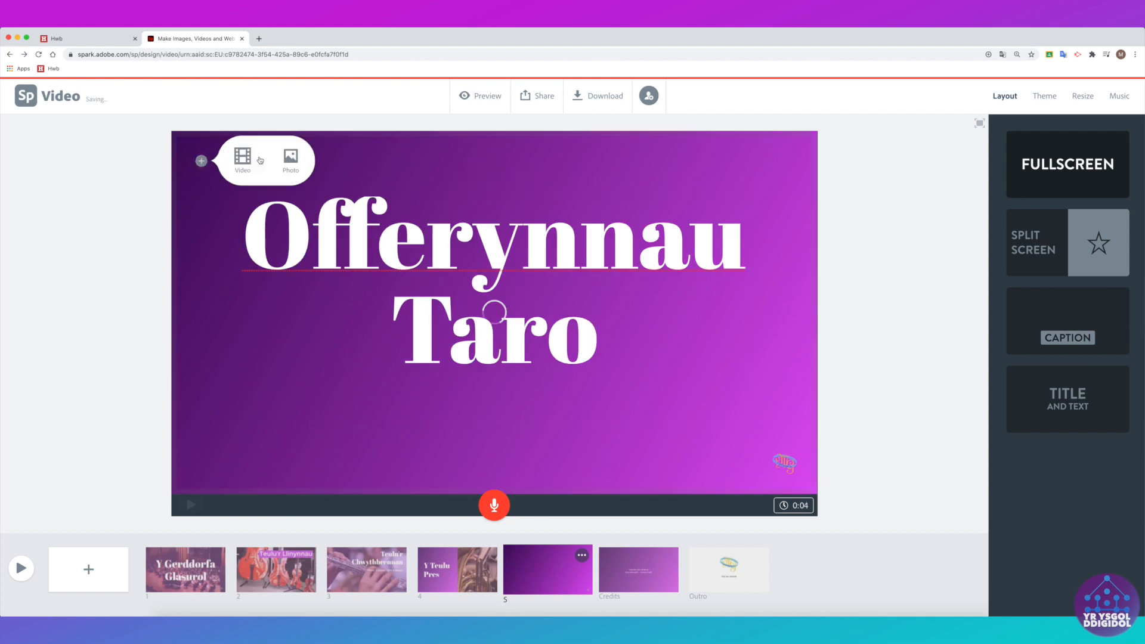
# Step: Search the free photos for "percussion" and add the tambourine and drum photo to the "Offerynnau Taro" slide
pyautogui.click(290, 159)
pyautogui.write('percussion')
pyautogui.click(1126, 154)
pyautogui.click(1081, 199)
pyautogui.scroll(-10, 1101, 401)
pyautogui.click(1100, 401)
# Step: Apply the Caption layout to the "Offerynnau Taro" slide
pyautogui.click(1004, 96)
pyautogui.click(1067, 320)
pyautogui.click(1005, 96)
pyautogui.click(1067, 321)
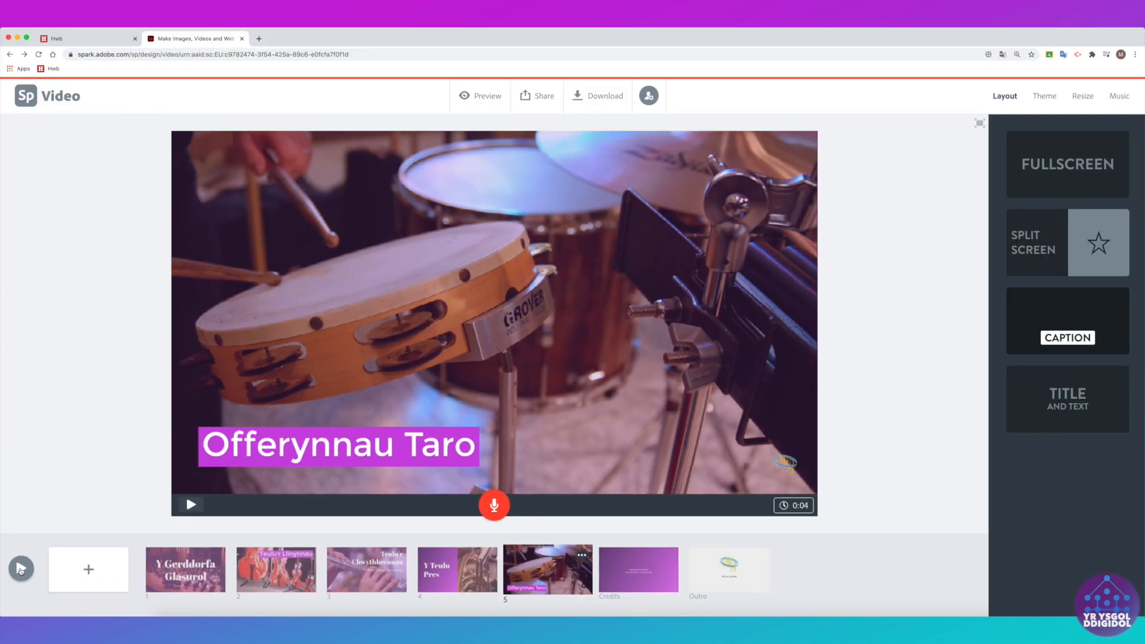
# Step: Play a preview of the video and return to the editor
pyautogui.click(37, 573)
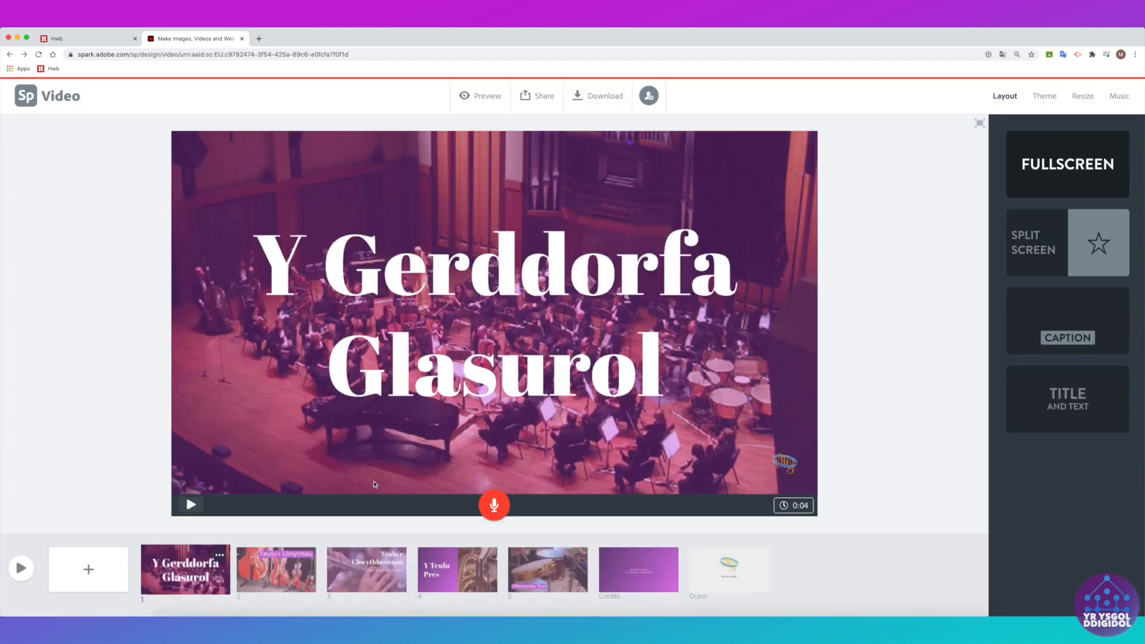
pyautogui.click(1126, 96)
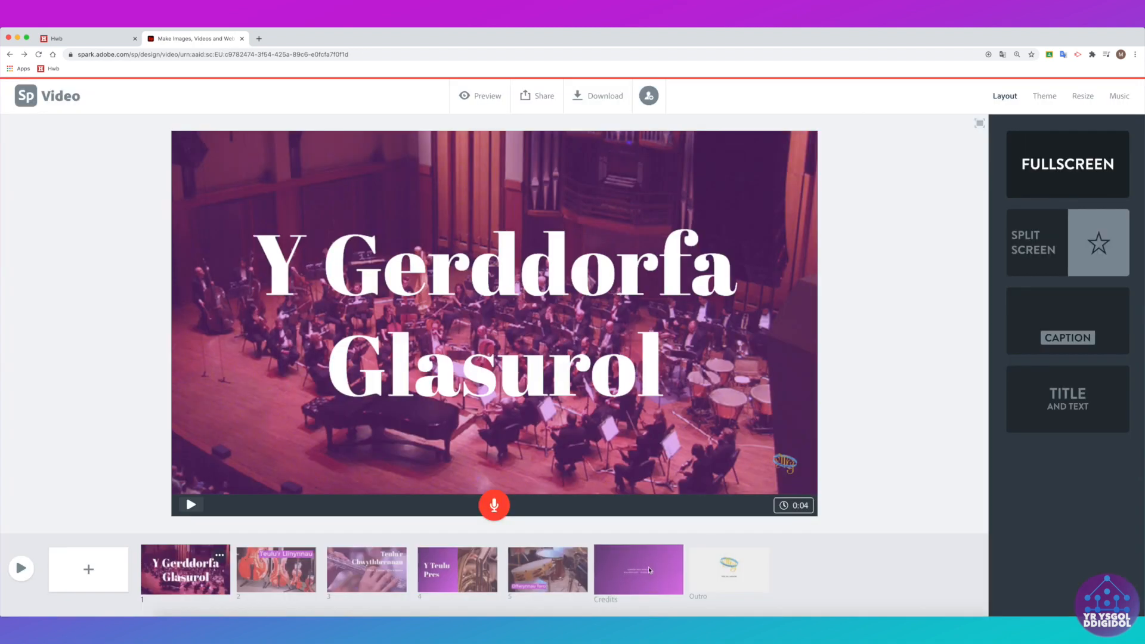
# Step: Open the Credits slide and hide the credits from the video
pyautogui.click(631, 577)
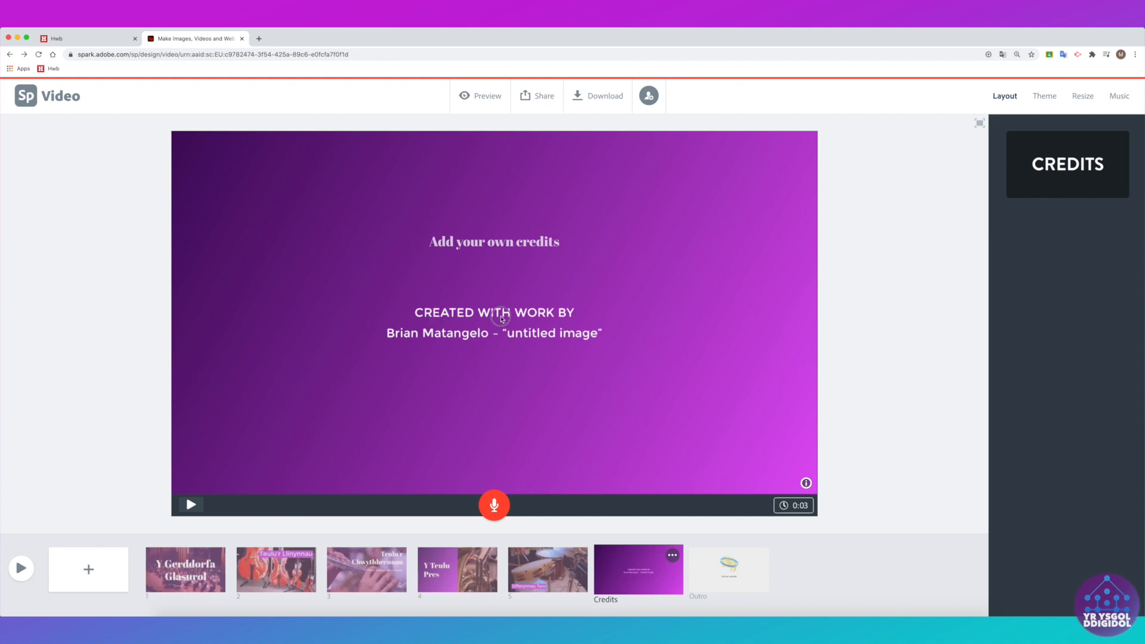
pyautogui.click(559, 340)
pyautogui.click(576, 321)
pyautogui.click(672, 555)
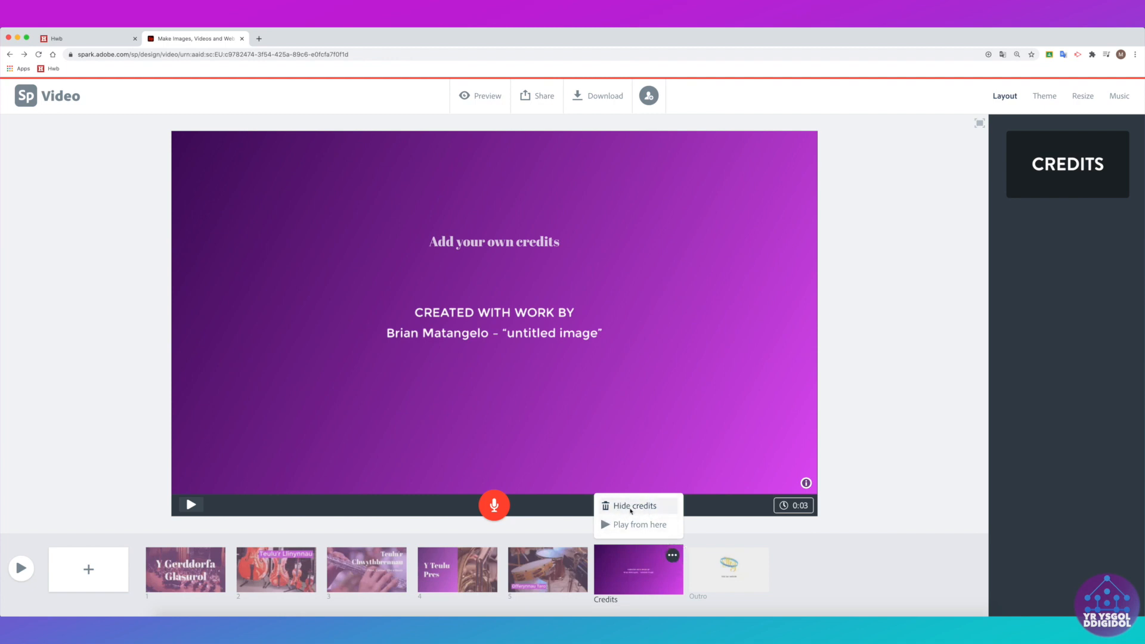
pyautogui.click(632, 510)
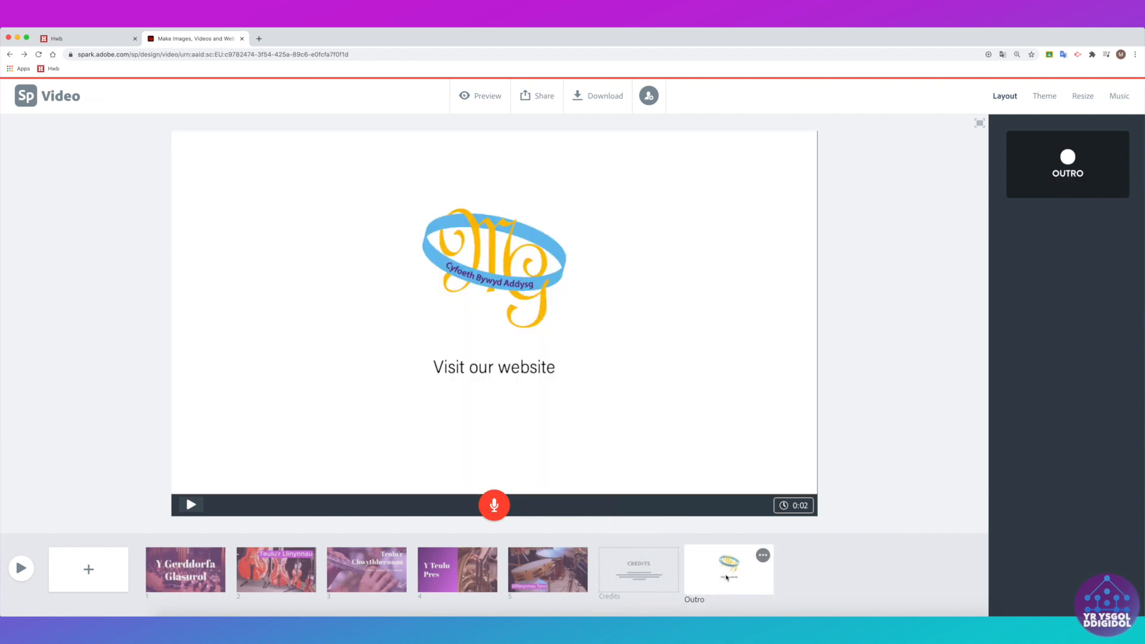
# Step: Replace the Outro slide's text with the creator's full name and "Hydref 2020" on a second line
pyautogui.click(500, 367)
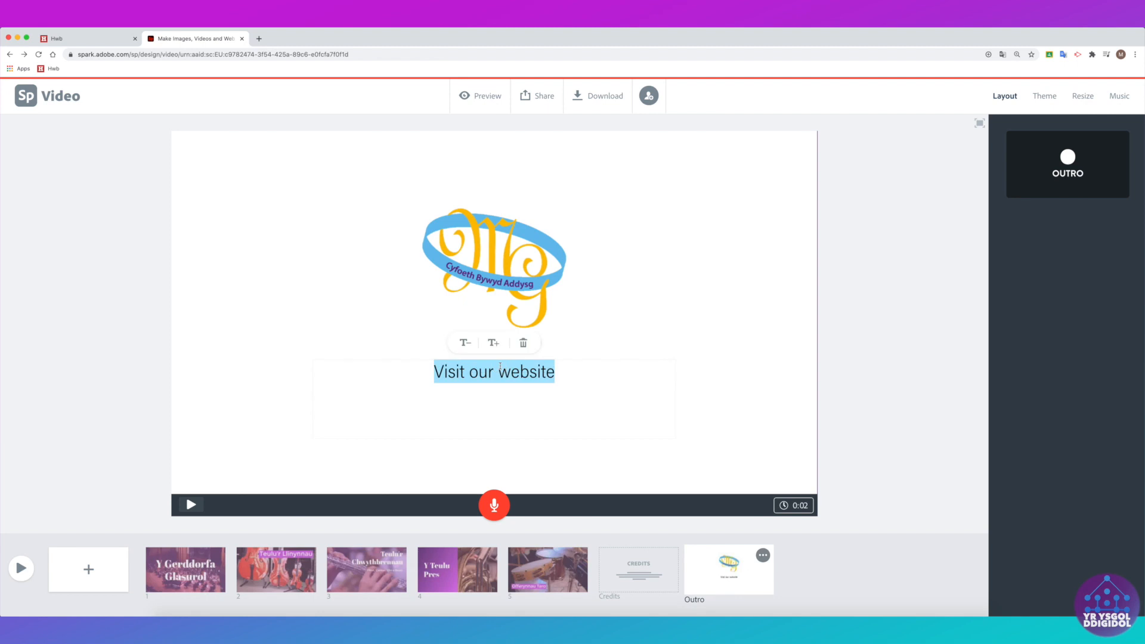
pyautogui.write('Meredudd Jones')
pyautogui.press('Return')
pyautogui.write('Hydref 2020')
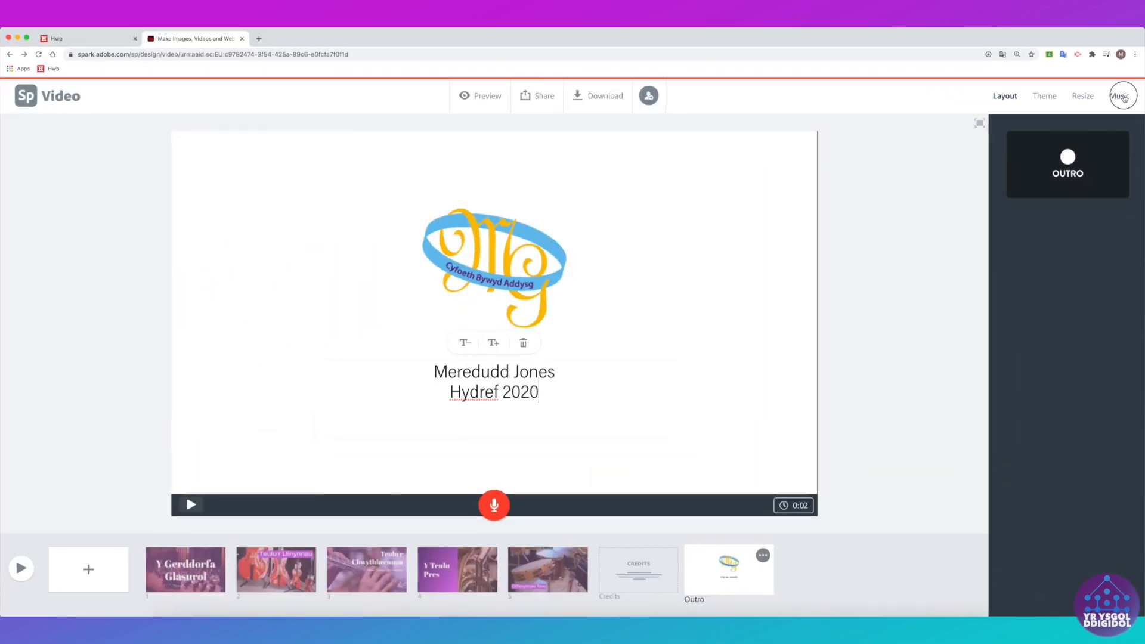
# Step: Sample Pacific Pier and the Uplifting music tracks, and set Trek Further as the video's background music
pyautogui.click(1107, 95)
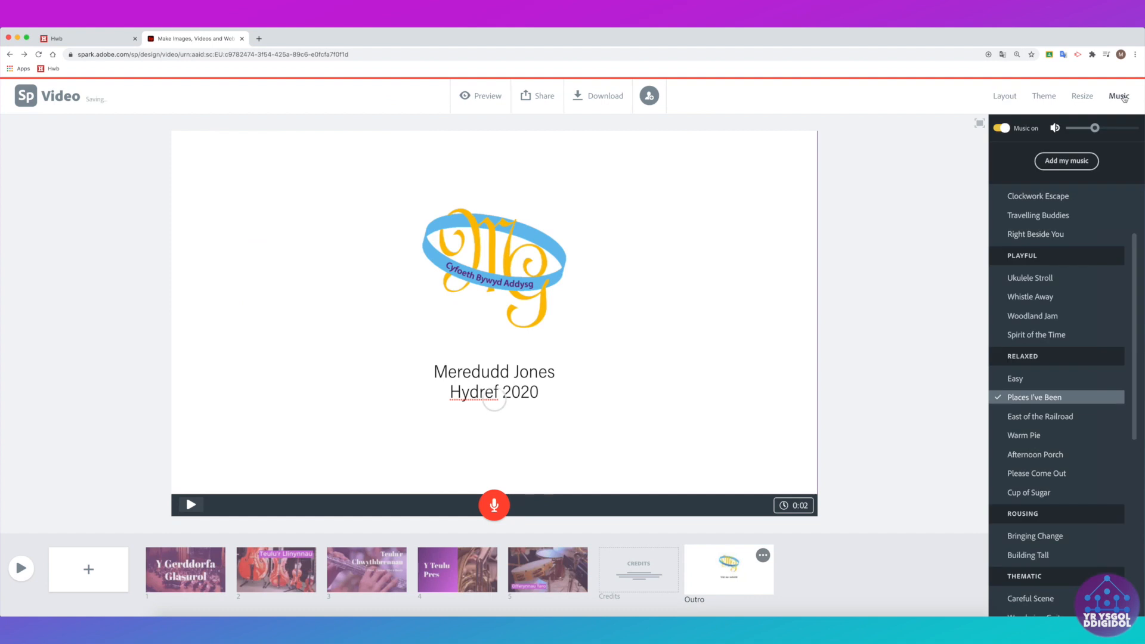
pyautogui.scroll(-3, 1082, 331)
pyautogui.scroll(-4, 1081, 336)
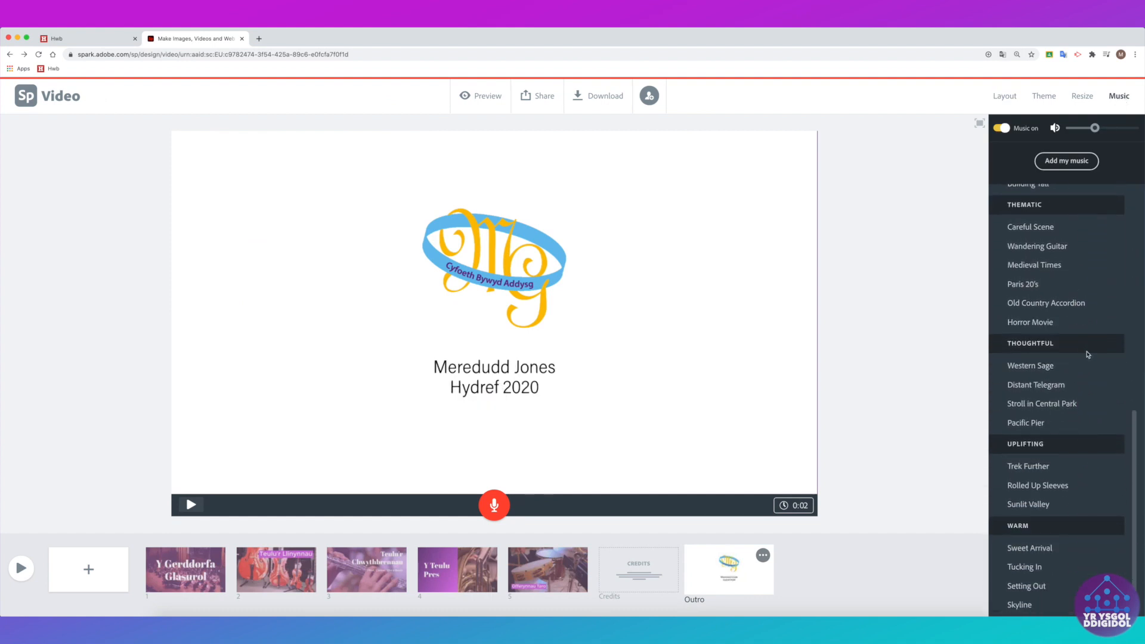
pyautogui.click(998, 424)
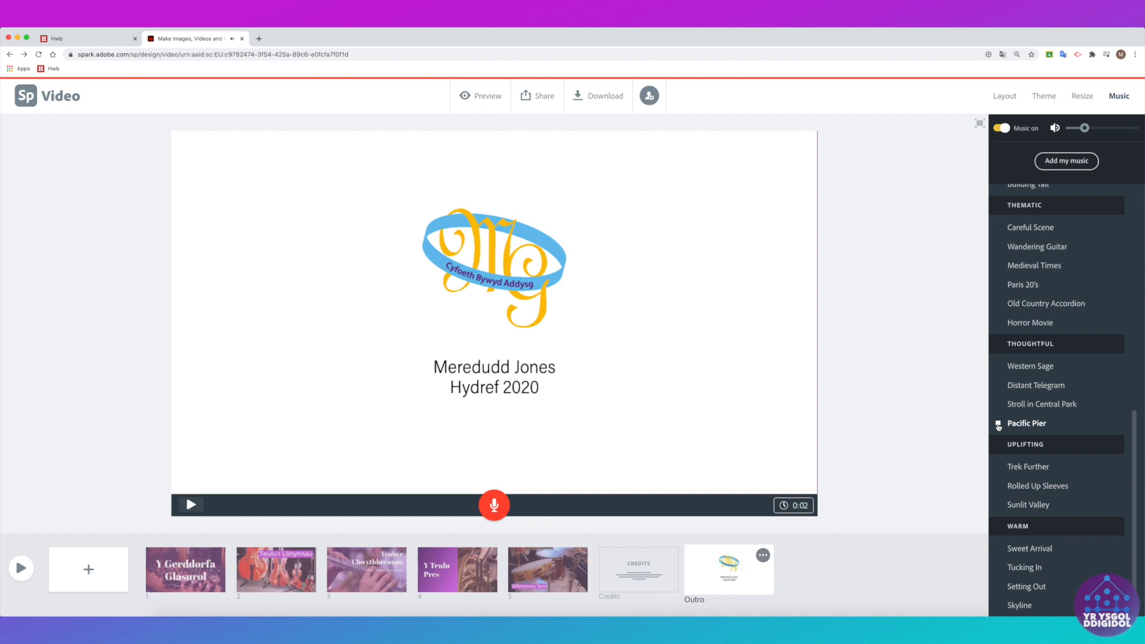
pyautogui.click(999, 468)
pyautogui.click(1000, 487)
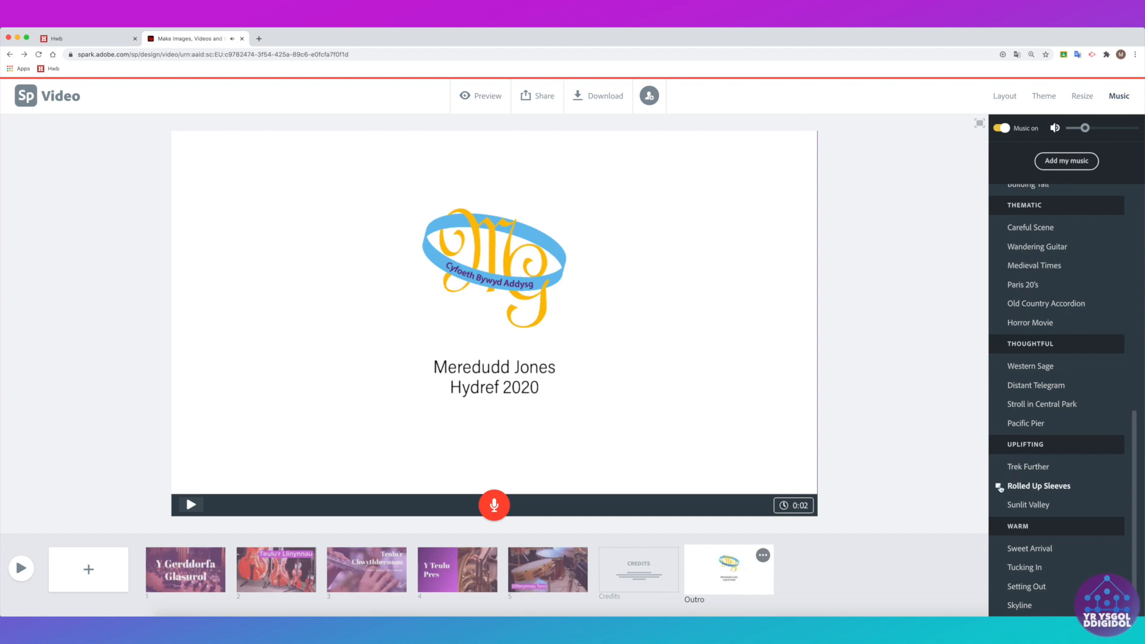
pyautogui.click(999, 506)
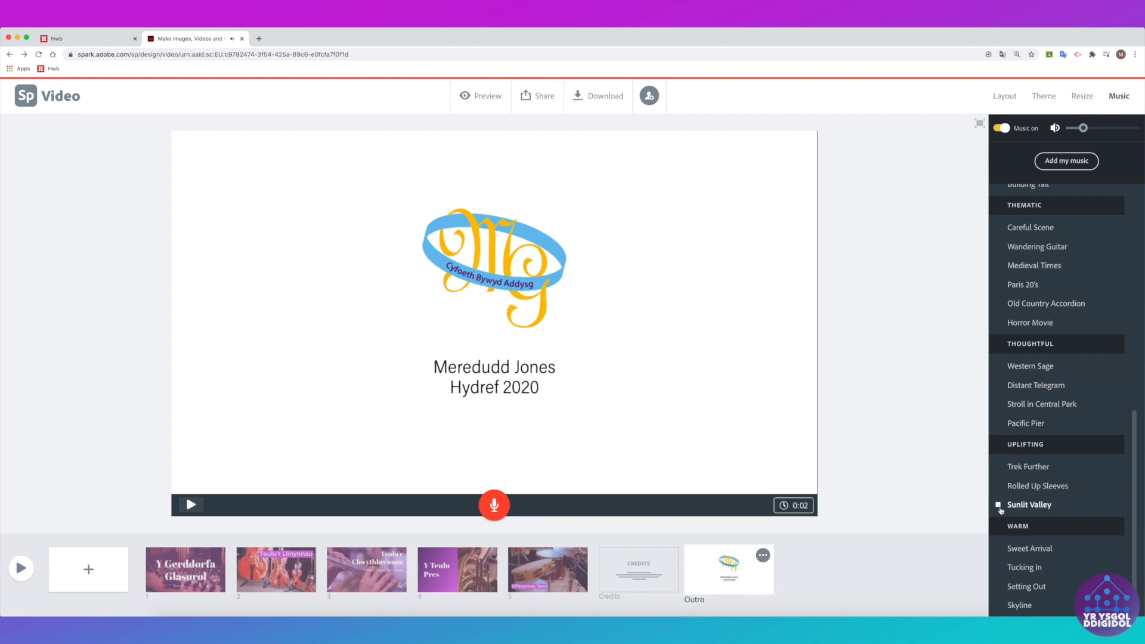
pyautogui.click(999, 506)
pyautogui.click(1034, 468)
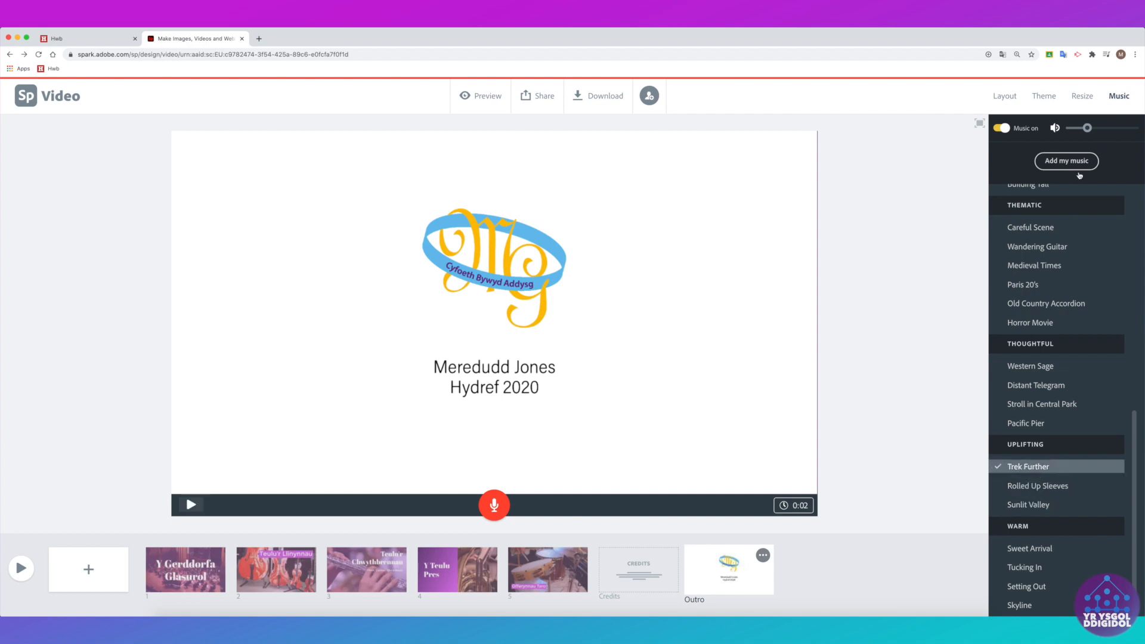
# Step: Apply the Statement theme to the video and choose its teal colour variation
pyautogui.click(1036, 95)
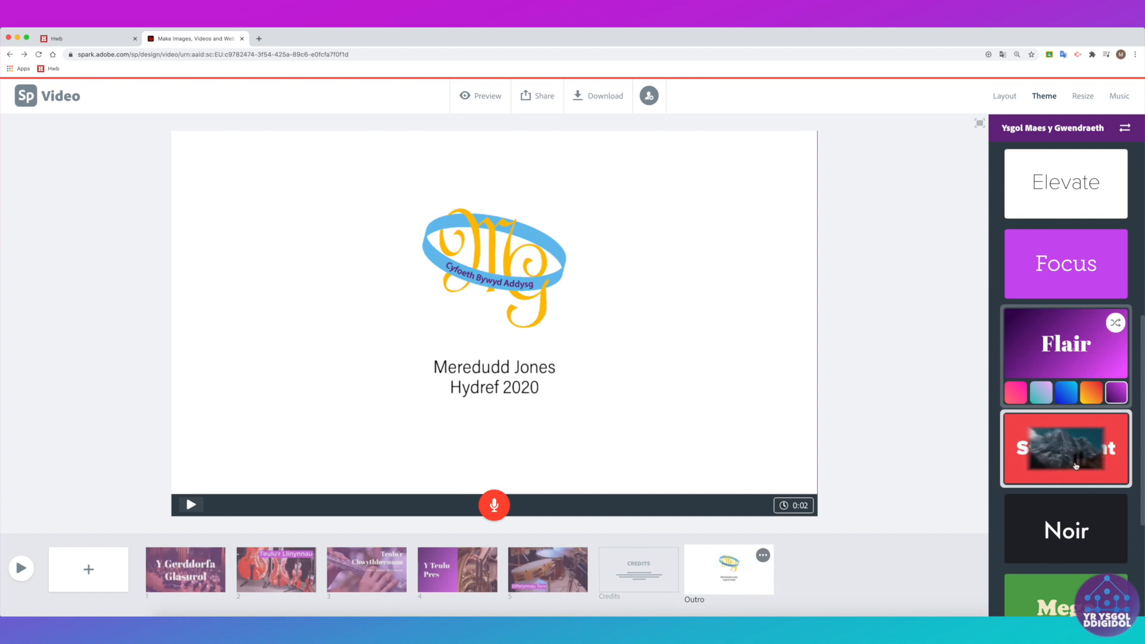
pyautogui.scroll(-2, 1073, 447)
pyautogui.click(1077, 342)
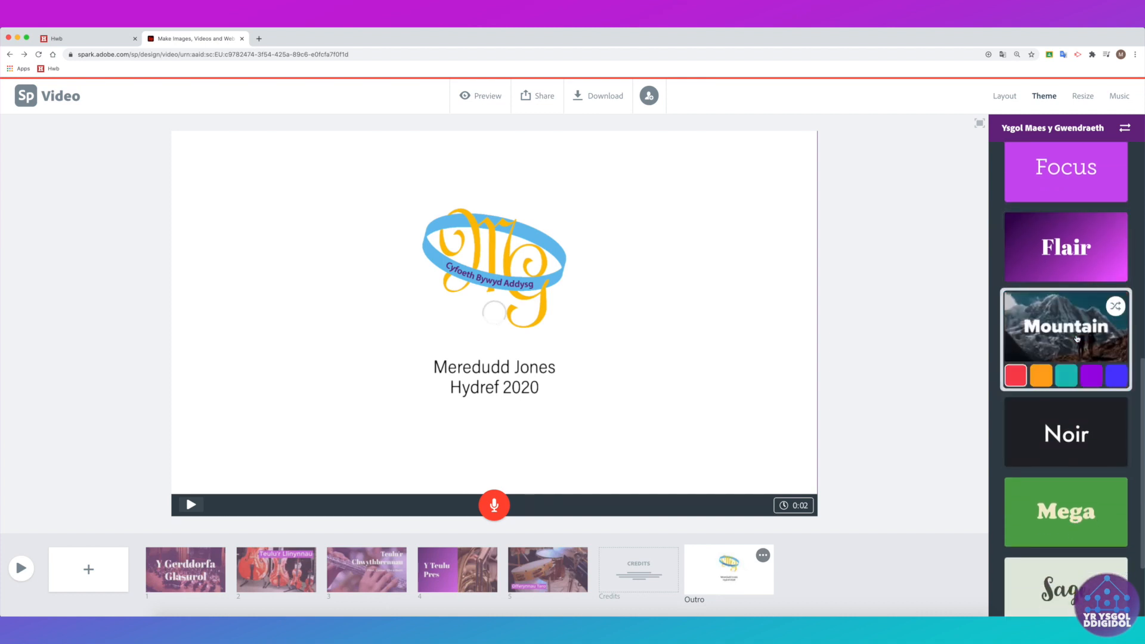
pyautogui.click(1067, 380)
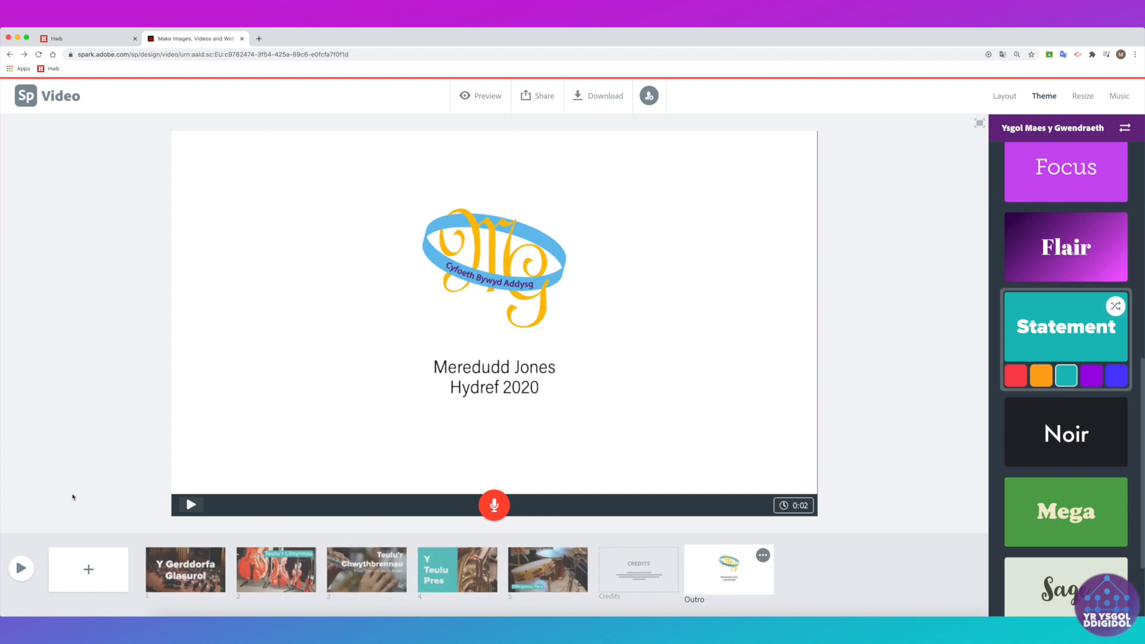
# Step: Preview the video, pause it on the "Teulu'r Chwythbrennau" slide and close the preview
pyautogui.click(21, 567)
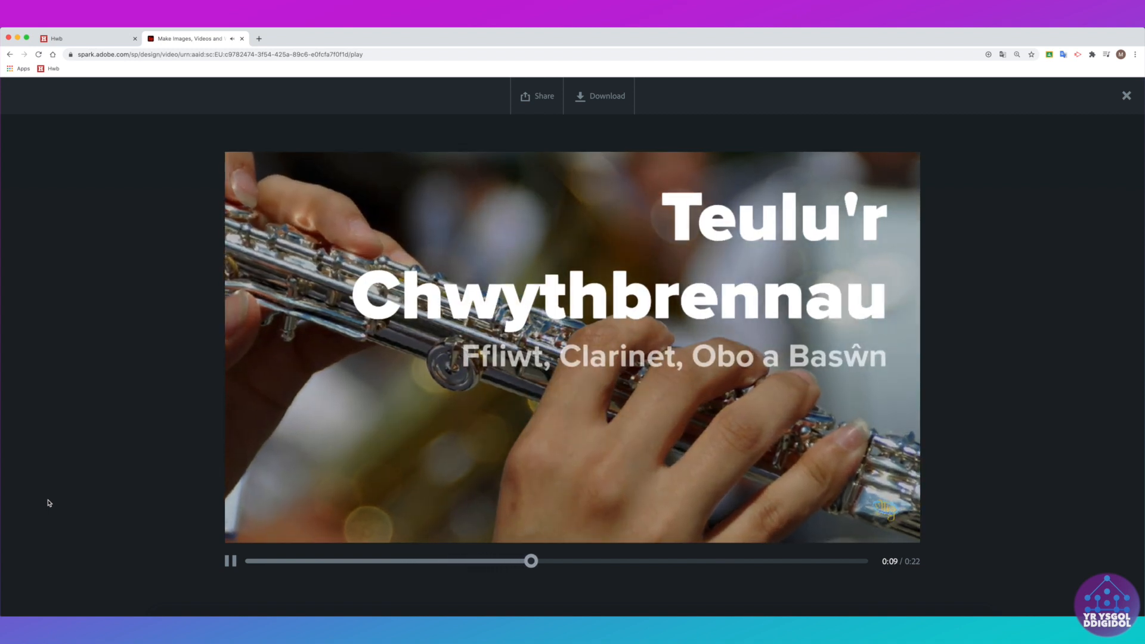
pyautogui.click(229, 563)
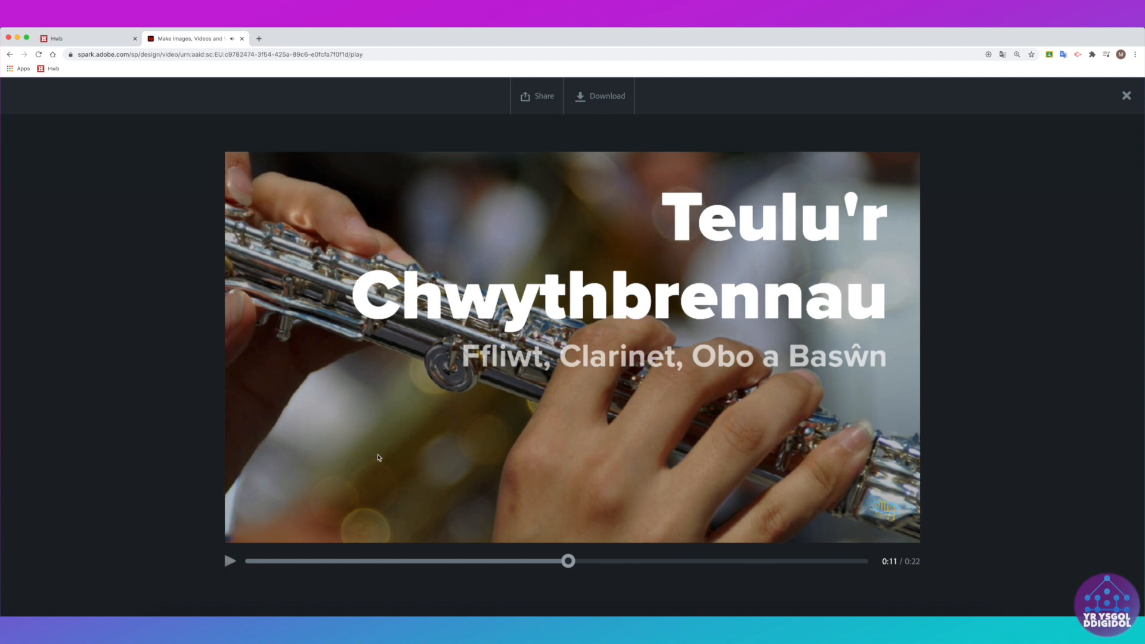
pyautogui.click(1126, 95)
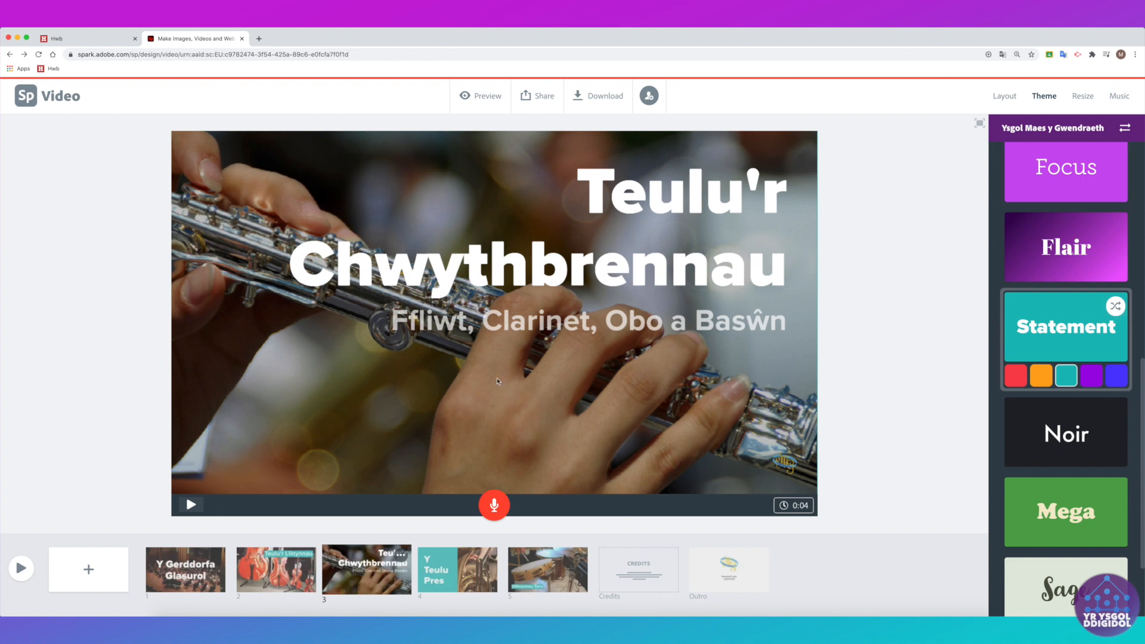
# Step: Record a voice narration on the "Y Gerddorfa Glasurol" title slide and play it back
pyautogui.click(188, 574)
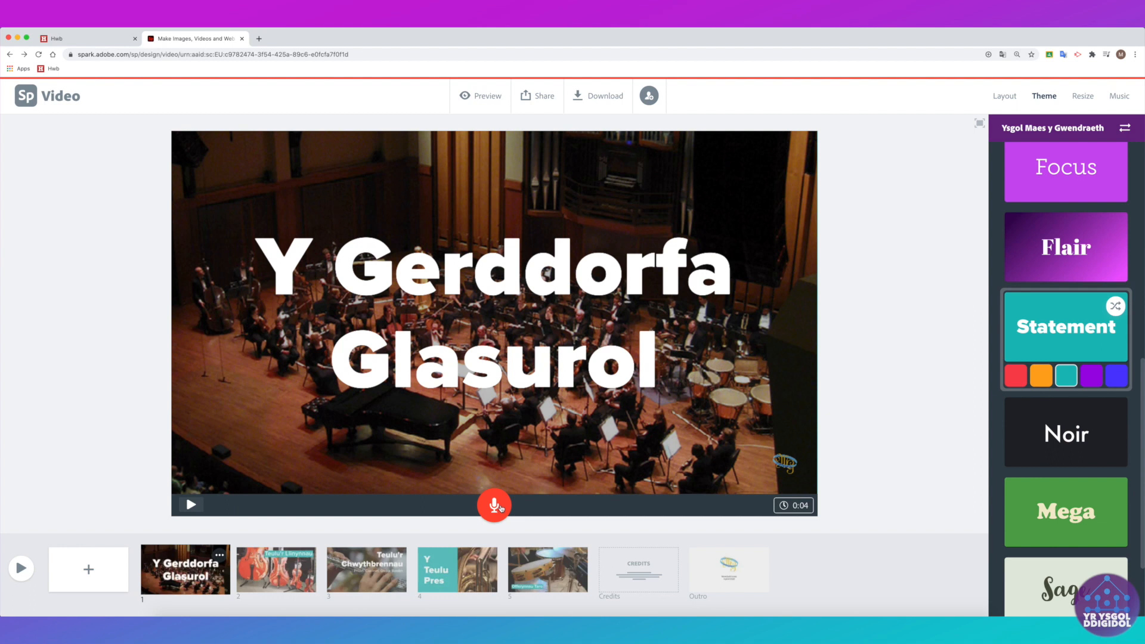
pyautogui.moveTo(502, 507); pyautogui.dragTo(500, 511)
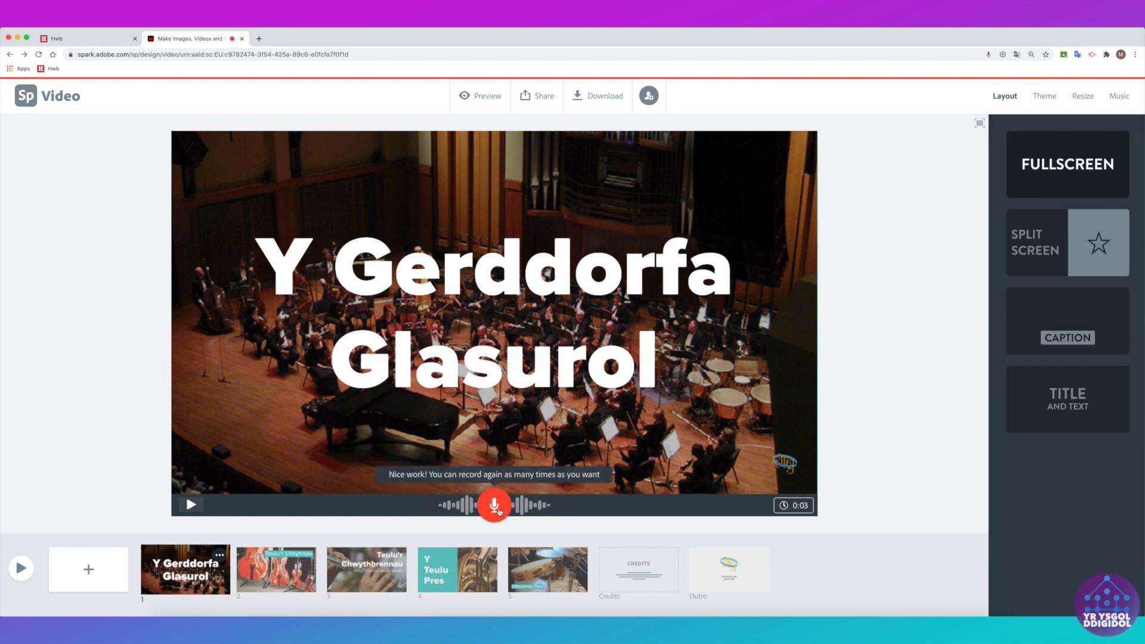
pyautogui.click(191, 506)
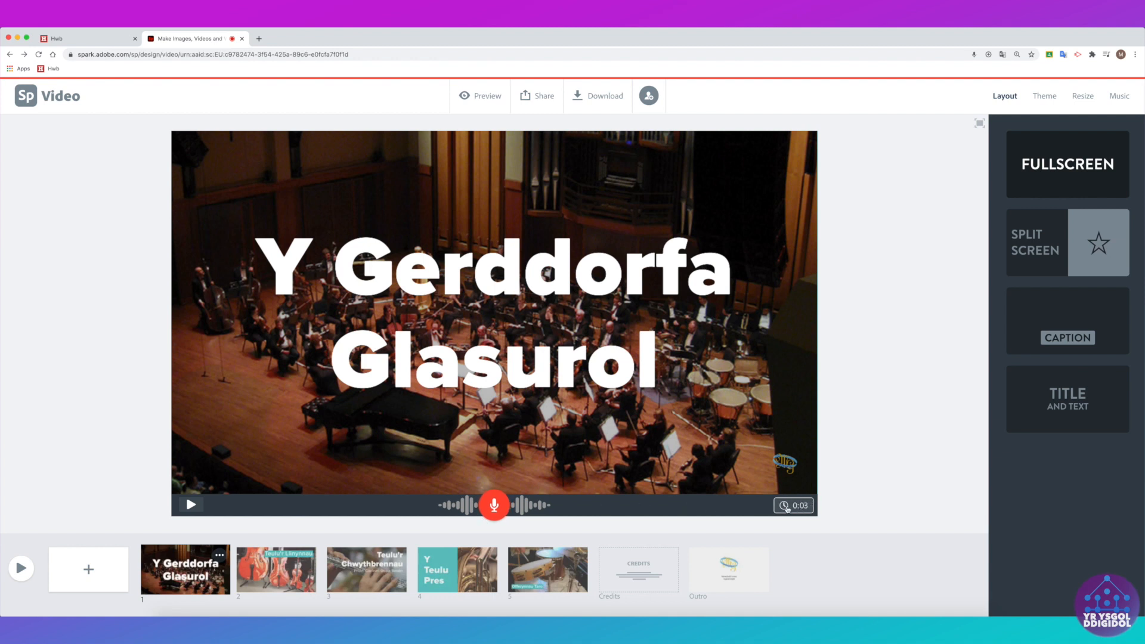
pyautogui.moveTo(796, 508)
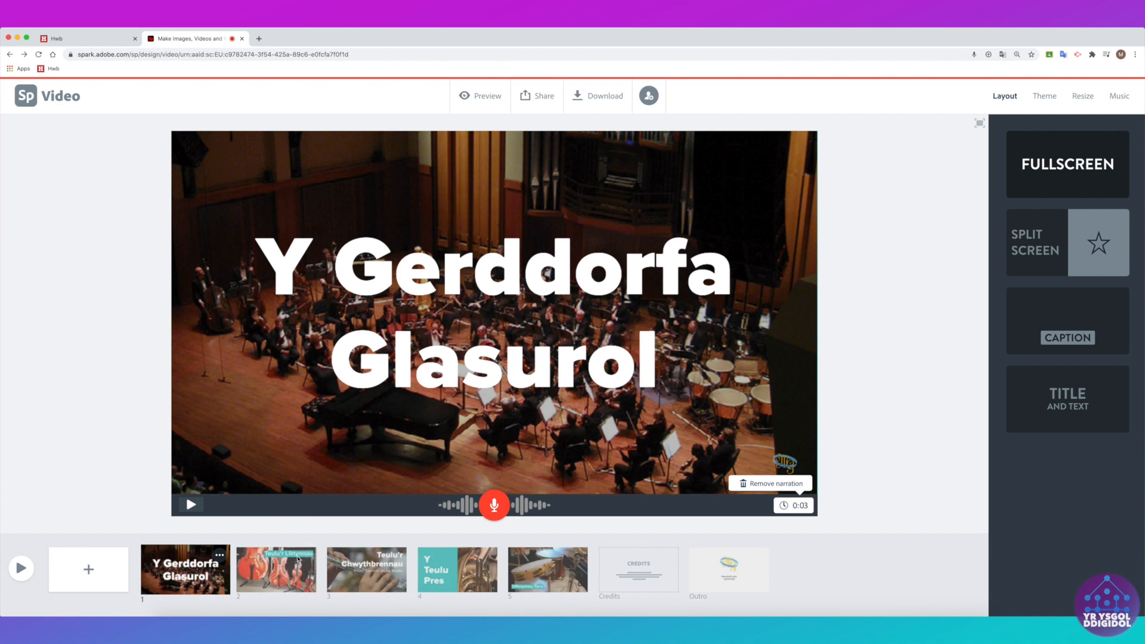
# Step: Record a voice narration on the "Teulu'r Llinynnau" slide
pyautogui.click(298, 559)
pyautogui.click(484, 505)
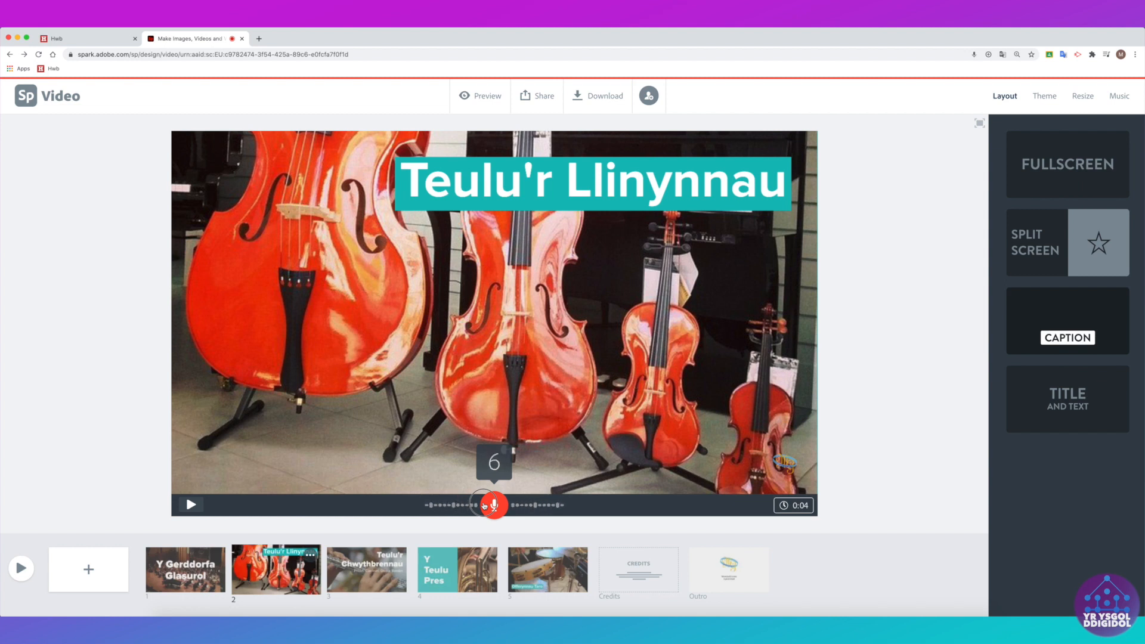
pyautogui.moveTo(484, 506); pyautogui.dragTo(483, 506)
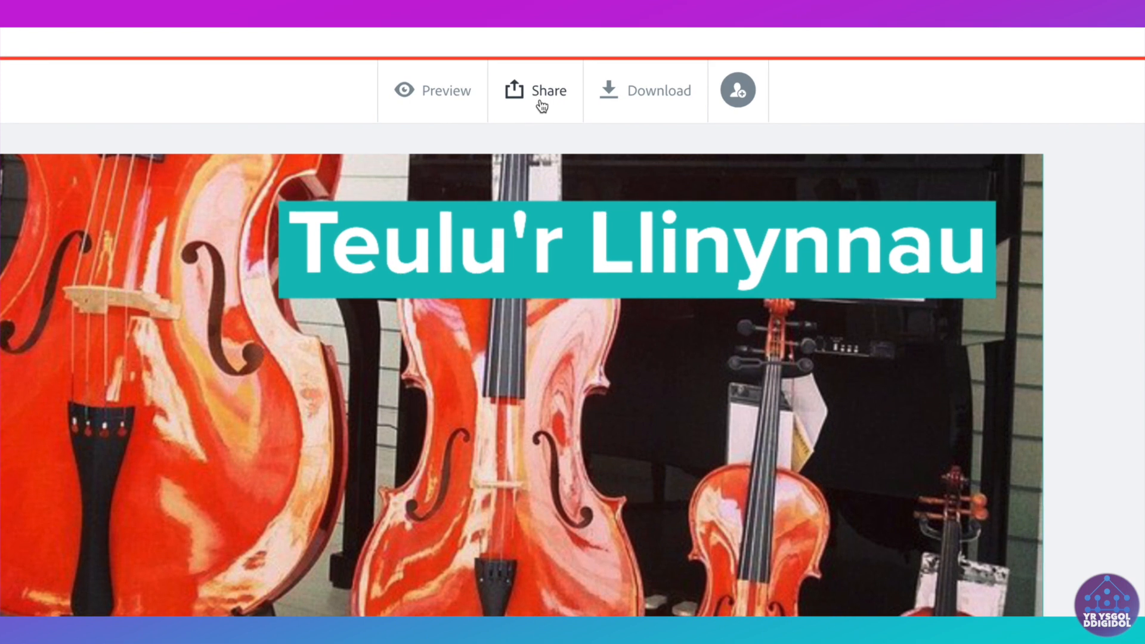
# Step: Publish the video with the subtitle "Hydref 2020", create its shareable link and copy the link
pyautogui.click(538, 102)
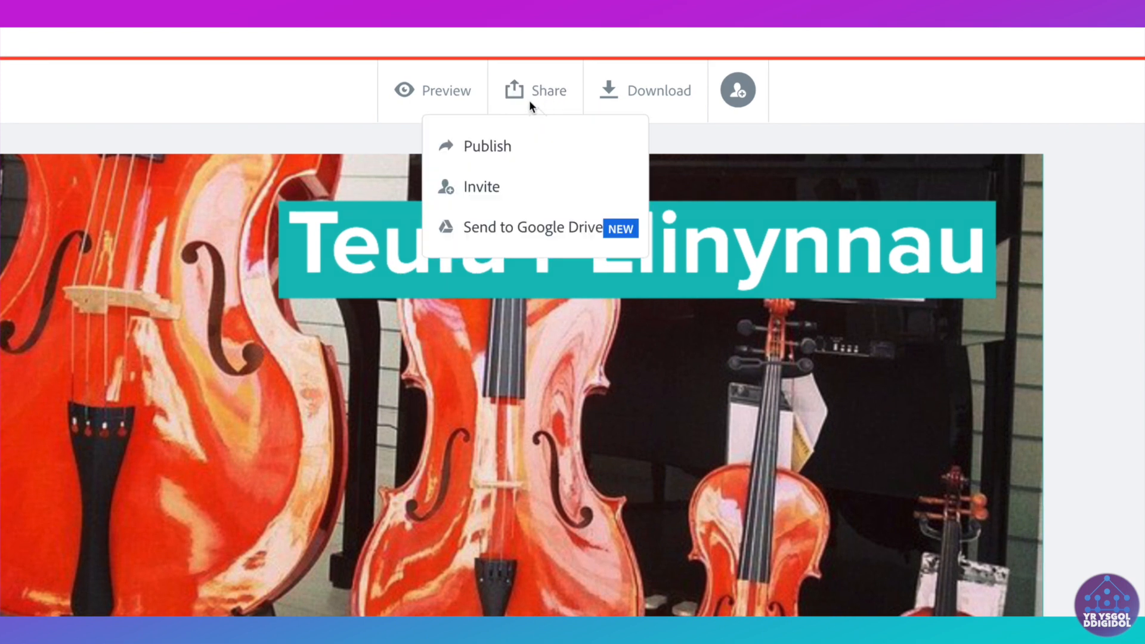
pyautogui.click(483, 148)
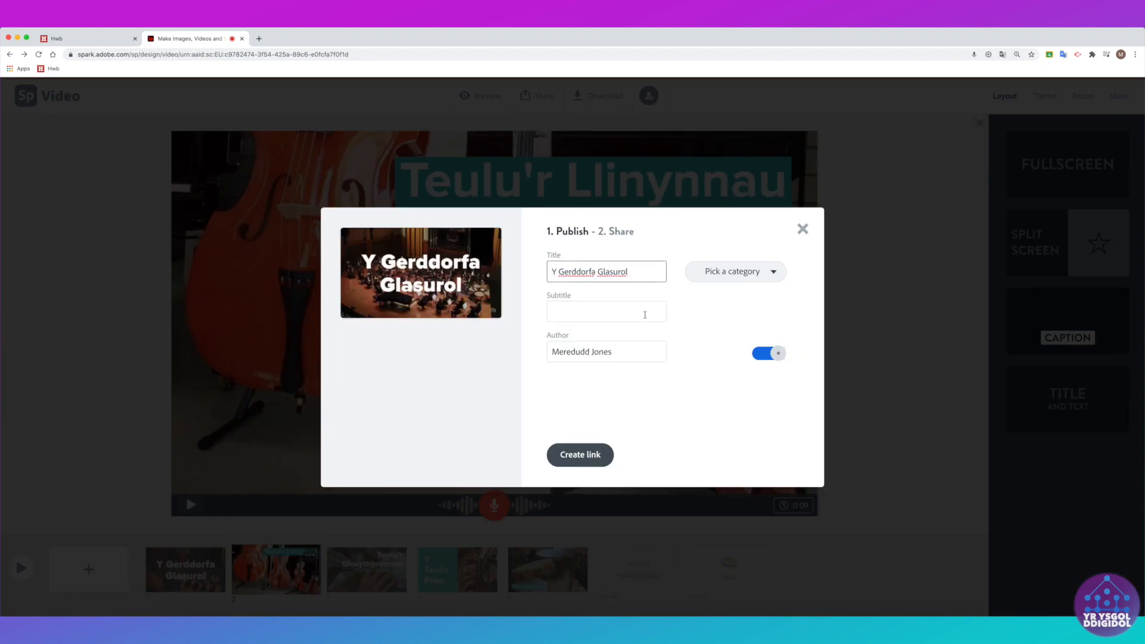
pyautogui.click(592, 313)
pyautogui.write('Hydref2')
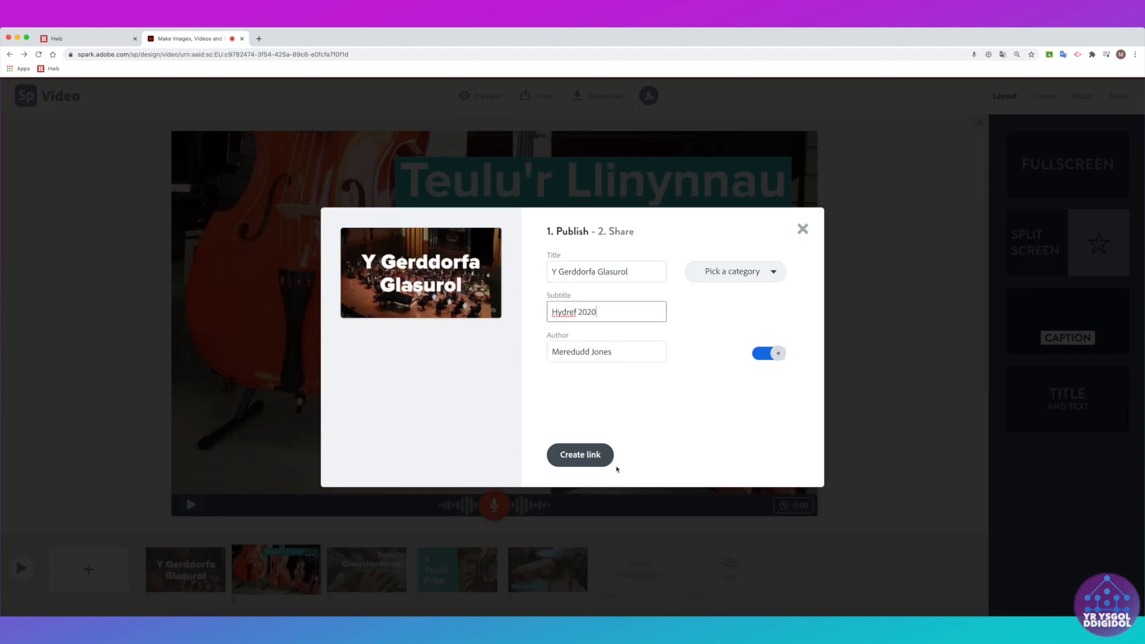
pyautogui.click(587, 458)
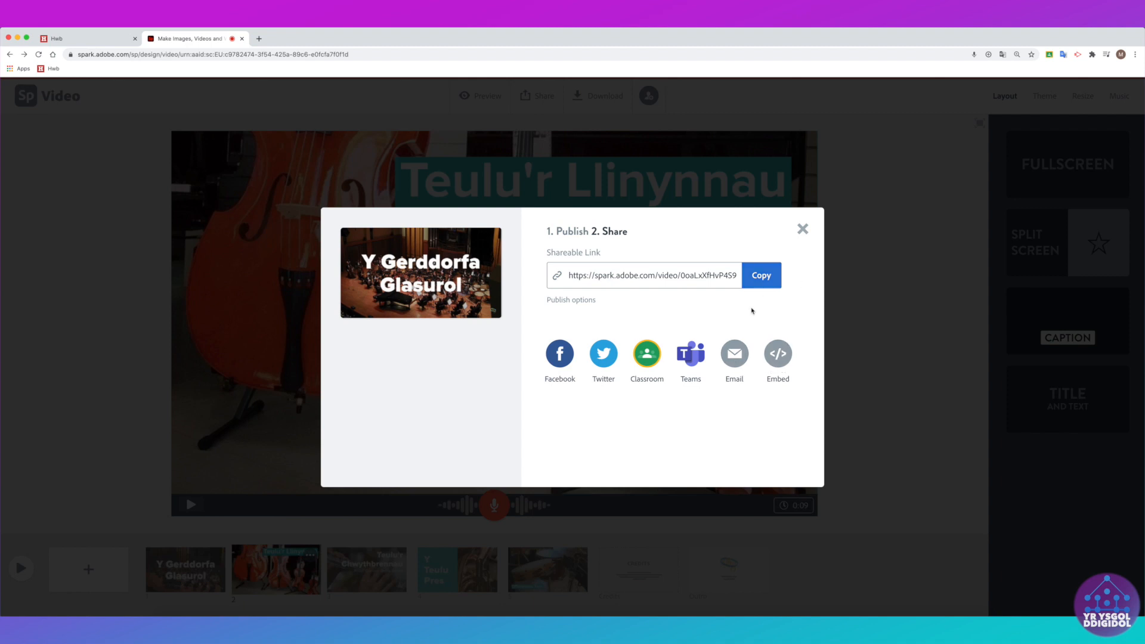
pyautogui.click(759, 276)
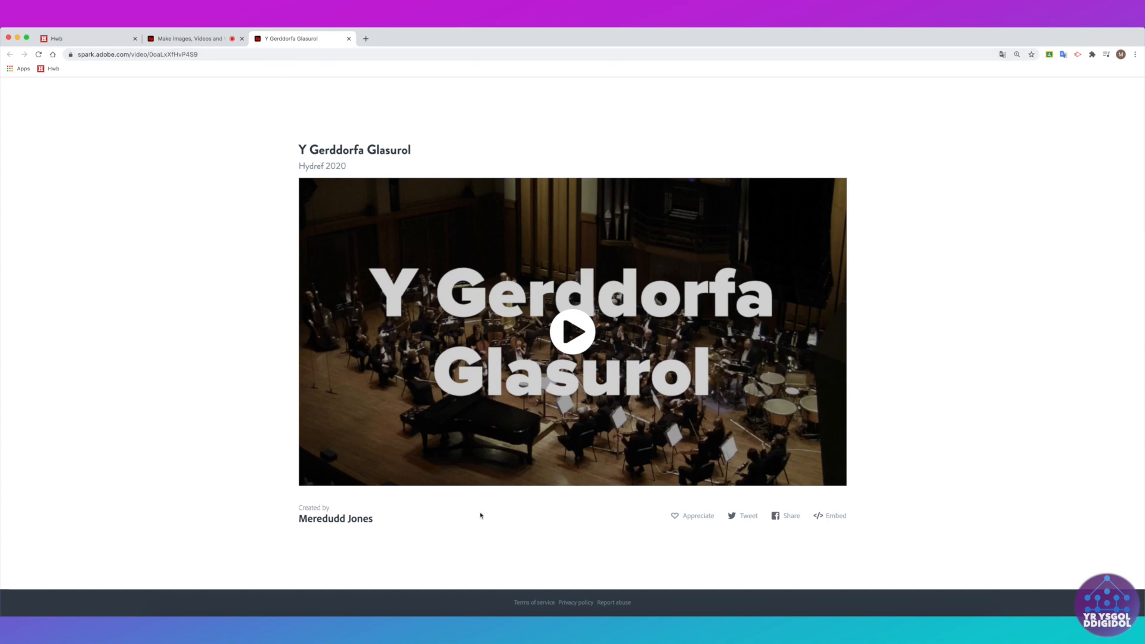
# Step: Close the published video's page and start downloading the video from the editor
pyautogui.press('super+w')
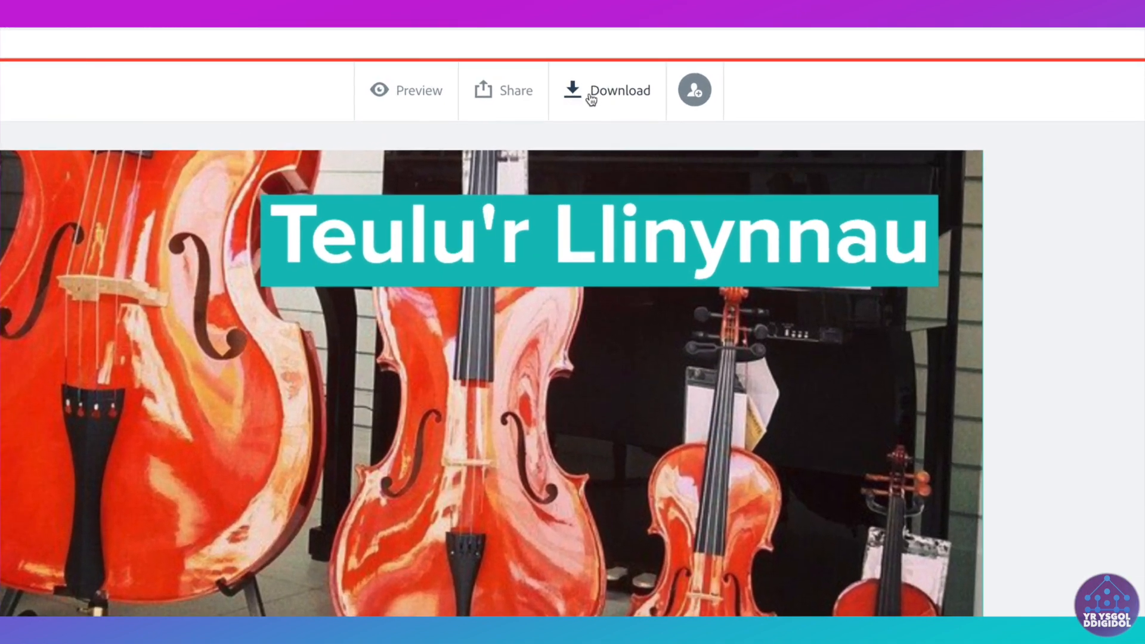
pyautogui.click(589, 93)
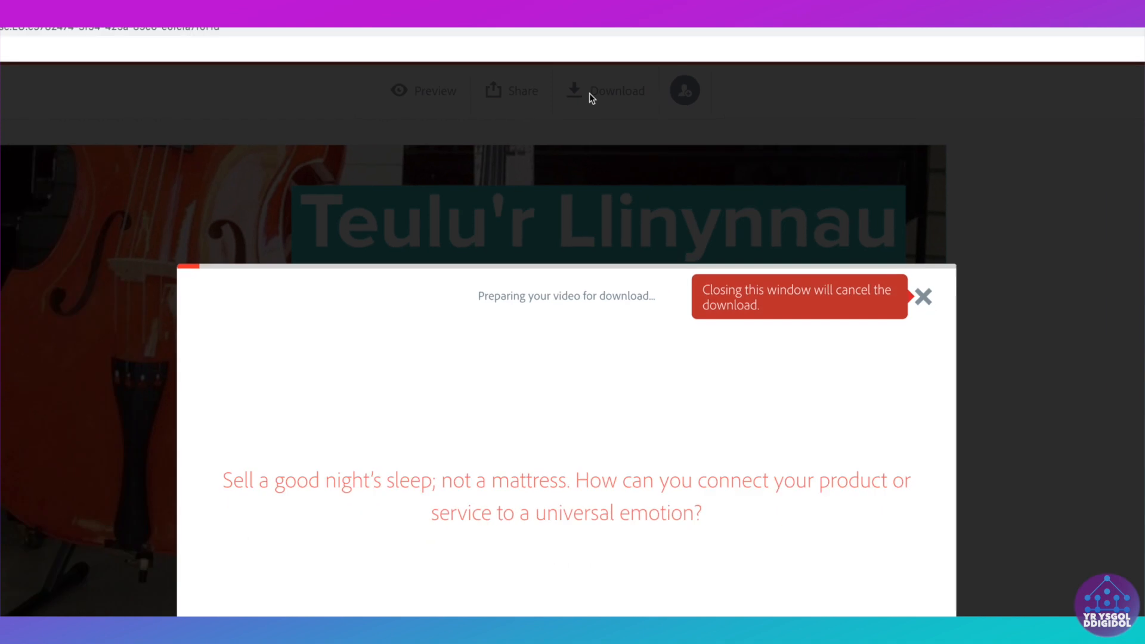